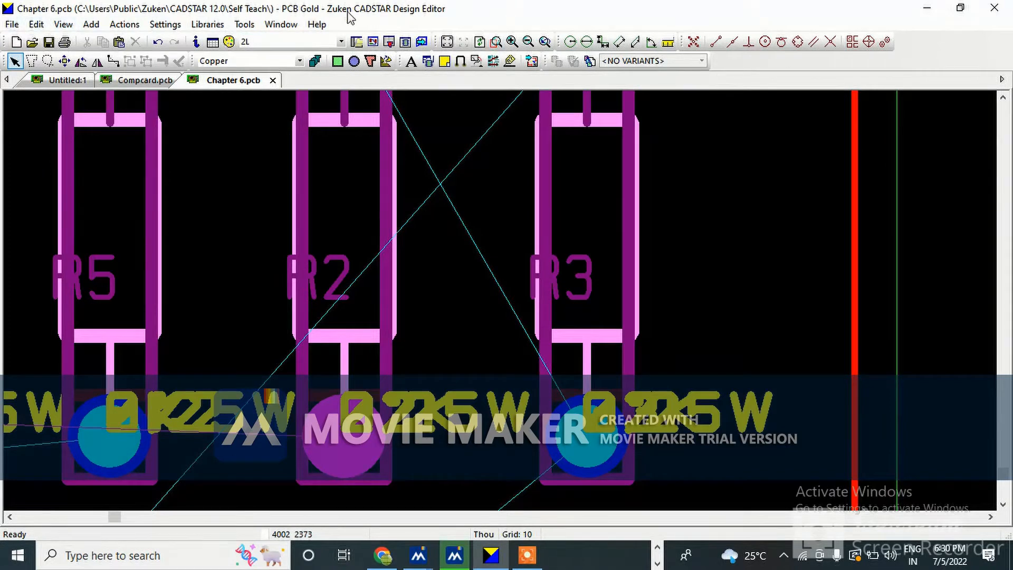
pyautogui.scroll(1, 385, 306)
pyautogui.scroll(-2, 381, 306)
pyautogui.scroll(1, 380, 295)
# Start the Add Polygon tool and set the copper shape defaults to the Top Elec layer
pyautogui.click(371, 61)
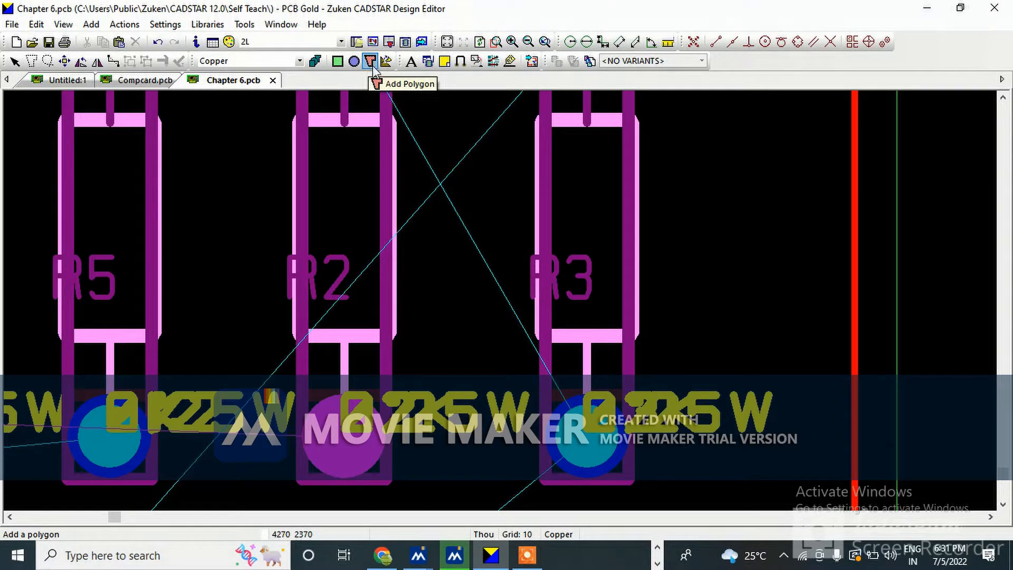
pyautogui.rightClick(430, 122)
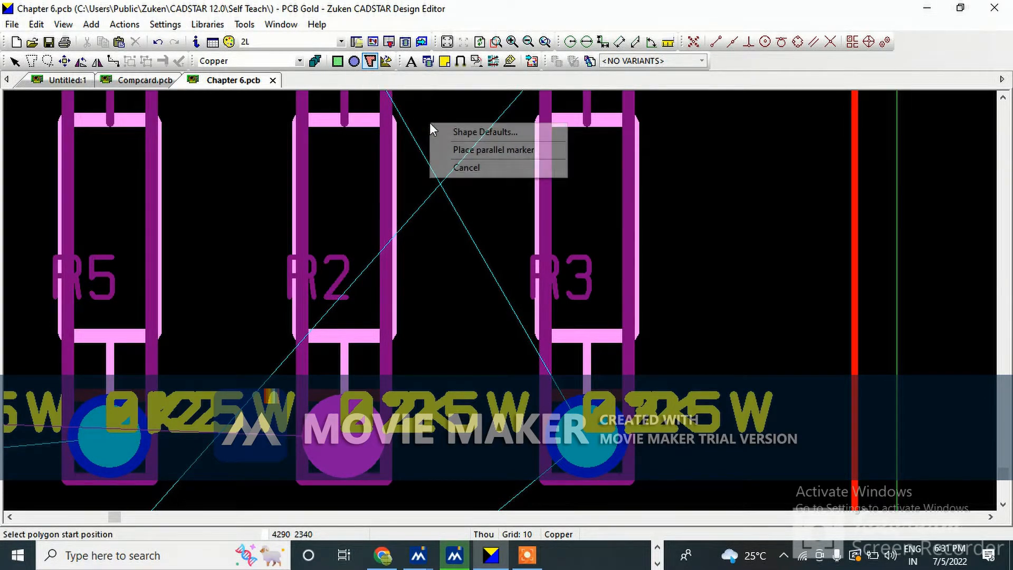
pyautogui.click(464, 131)
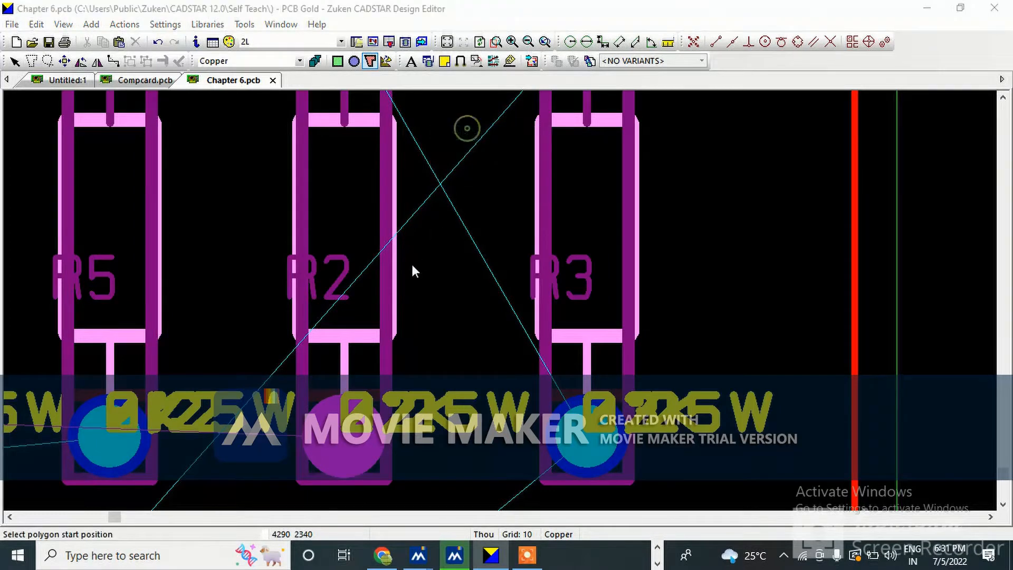
pyautogui.click(338, 371)
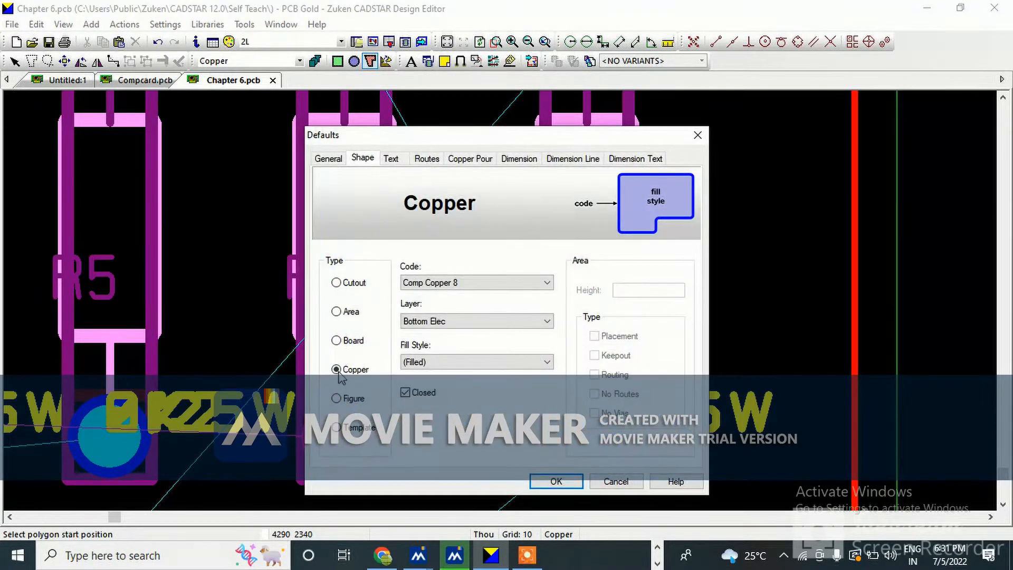
pyautogui.click(457, 283)
pyautogui.click(453, 306)
pyautogui.click(451, 321)
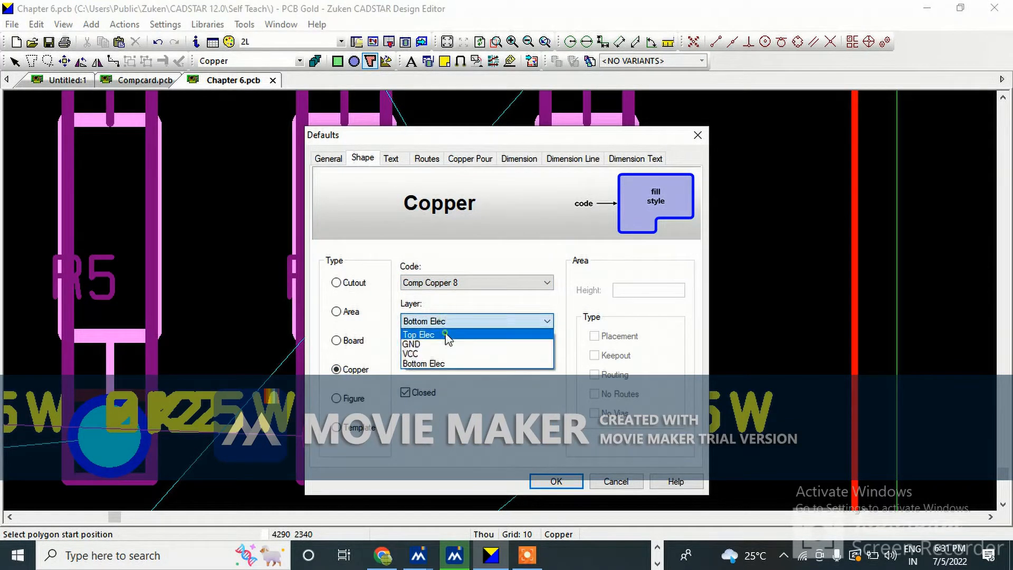
pyautogui.click(447, 336)
pyautogui.click(556, 481)
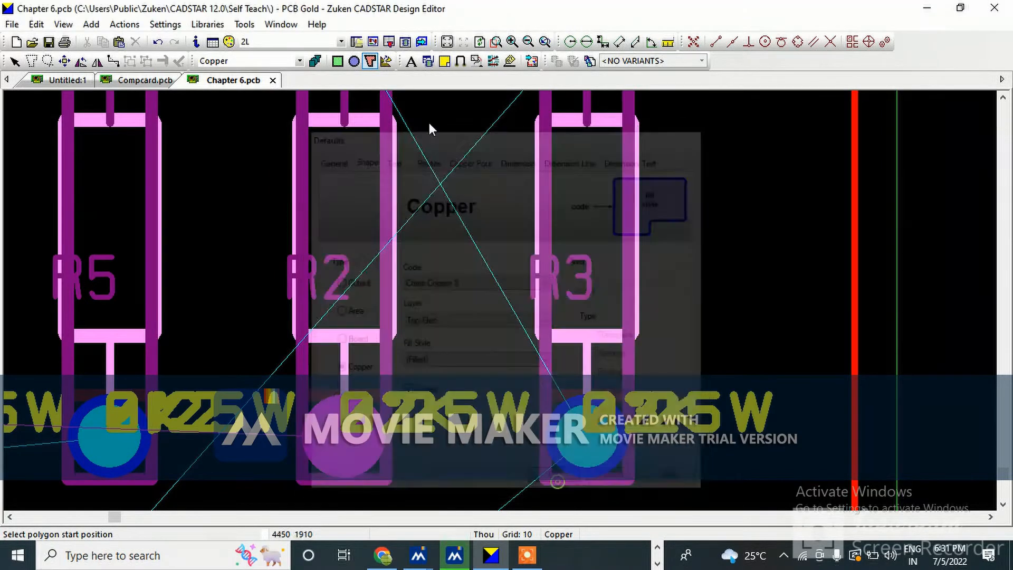
# Draw a closed octagonal copper polygon around R2's lower pad and finish the shape
pyautogui.click(259, 337)
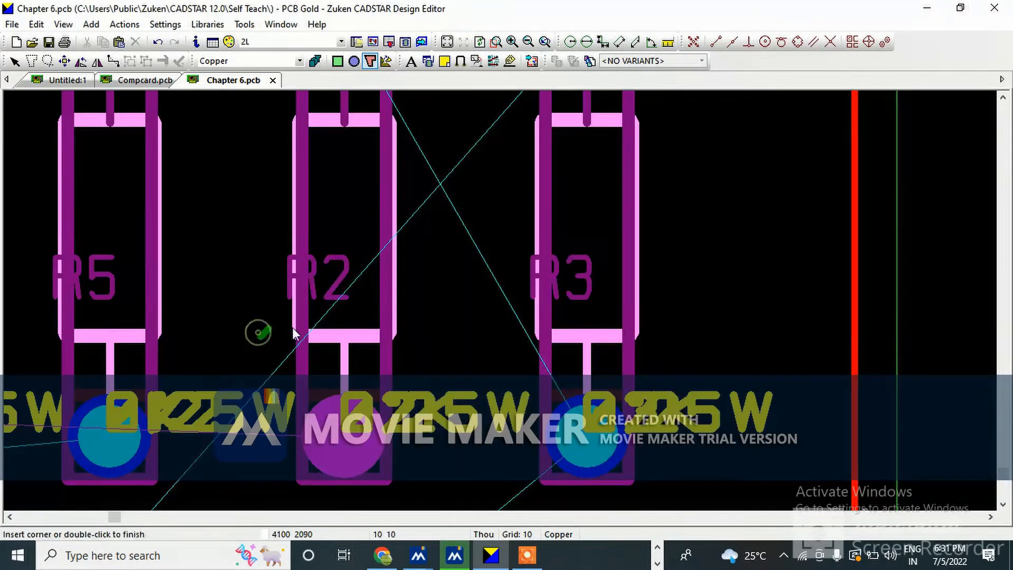
pyautogui.click(419, 336)
pyautogui.click(447, 360)
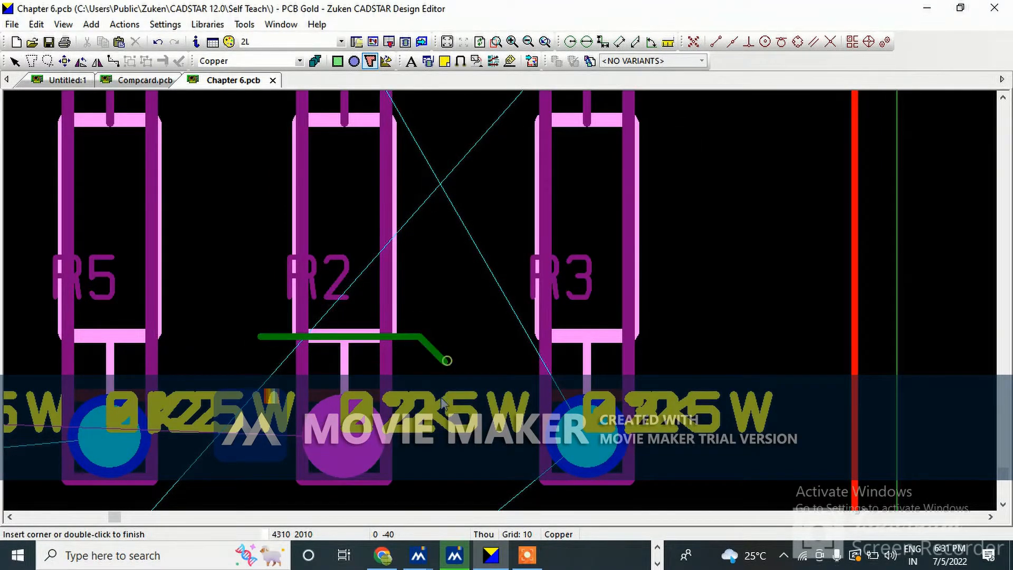
pyautogui.scroll(-3, 439, 384)
pyautogui.click(440, 333)
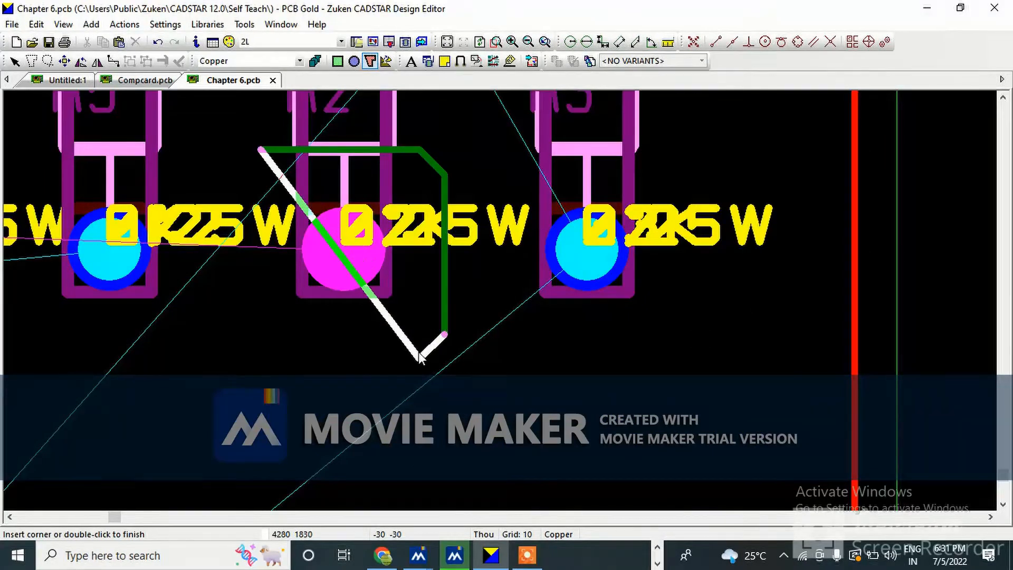
pyautogui.click(420, 358)
pyautogui.click(261, 358)
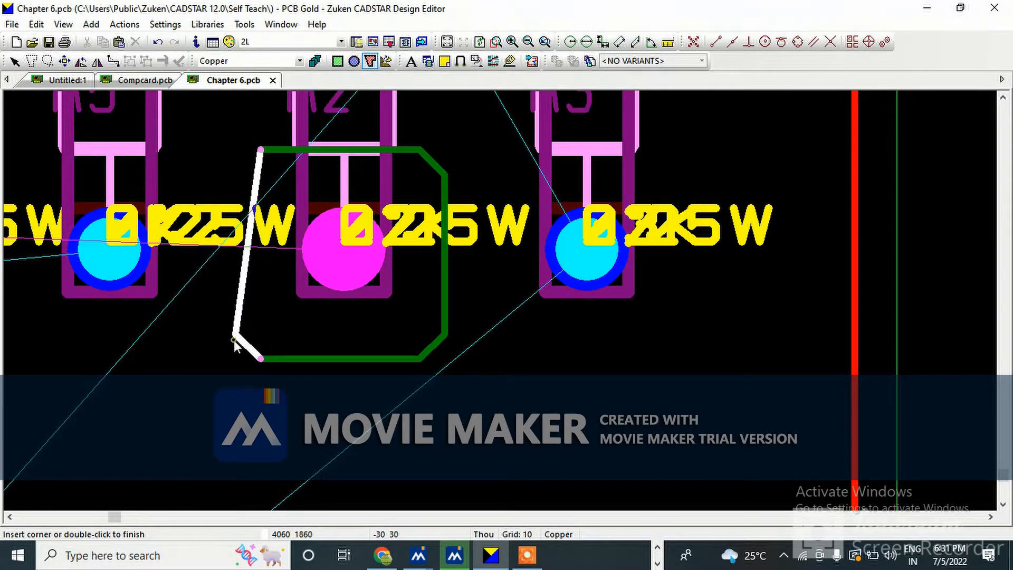
pyautogui.click(235, 333)
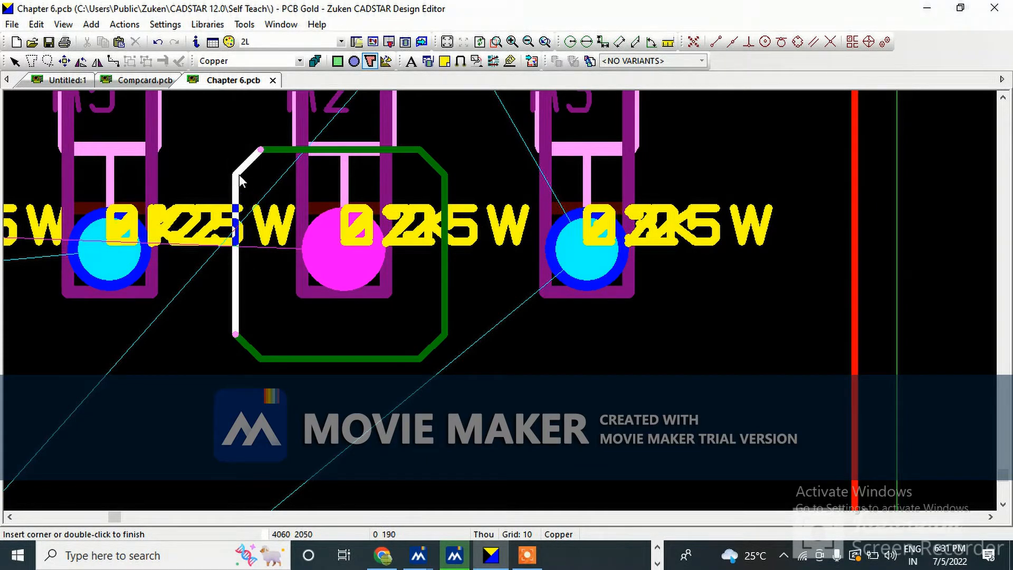
pyautogui.click(239, 173)
pyautogui.click(260, 150)
pyautogui.rightClick(260, 150)
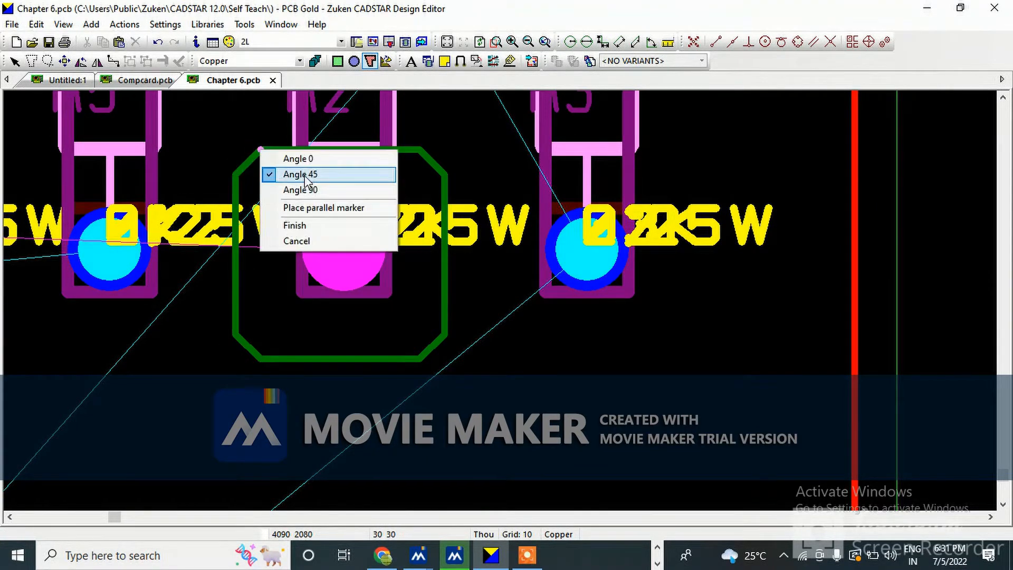
pyautogui.click(294, 226)
# Select the new copper polygon and review its item properties
pyautogui.scroll(-3, 426, 185)
pyautogui.scroll(5, 502, 293)
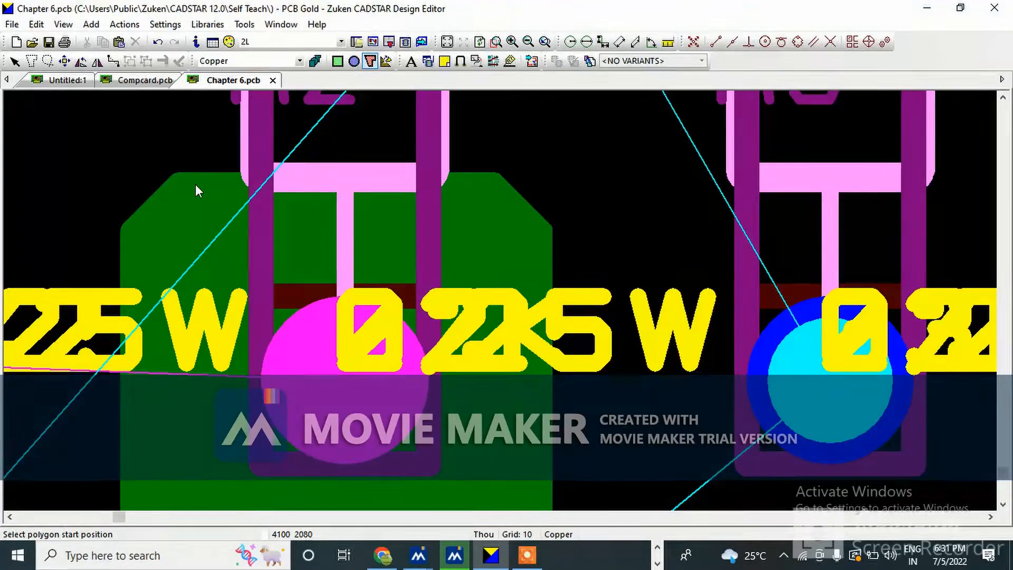
pyautogui.press('Escape')
pyautogui.click(201, 169)
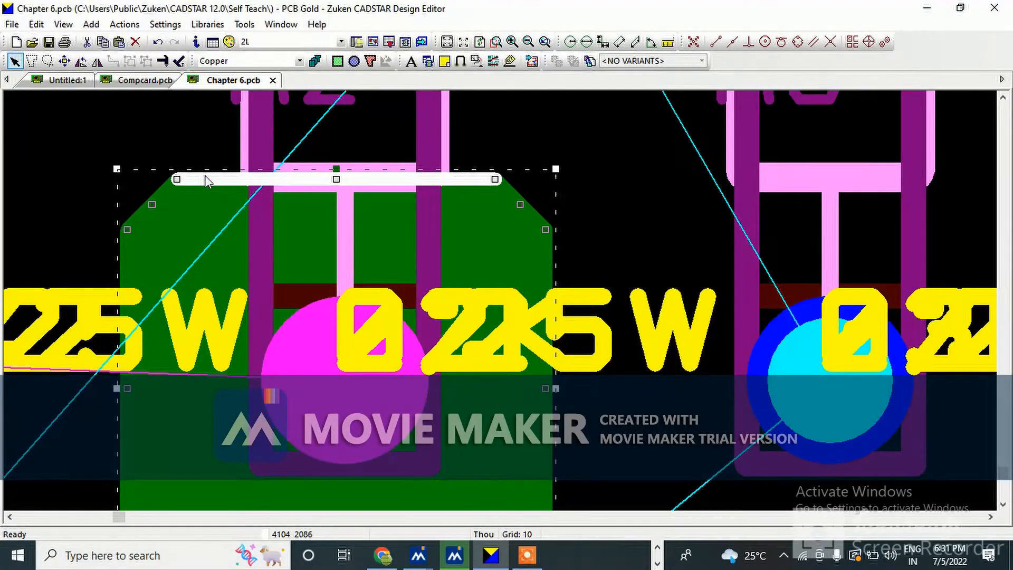
pyautogui.scroll(-2, 205, 175)
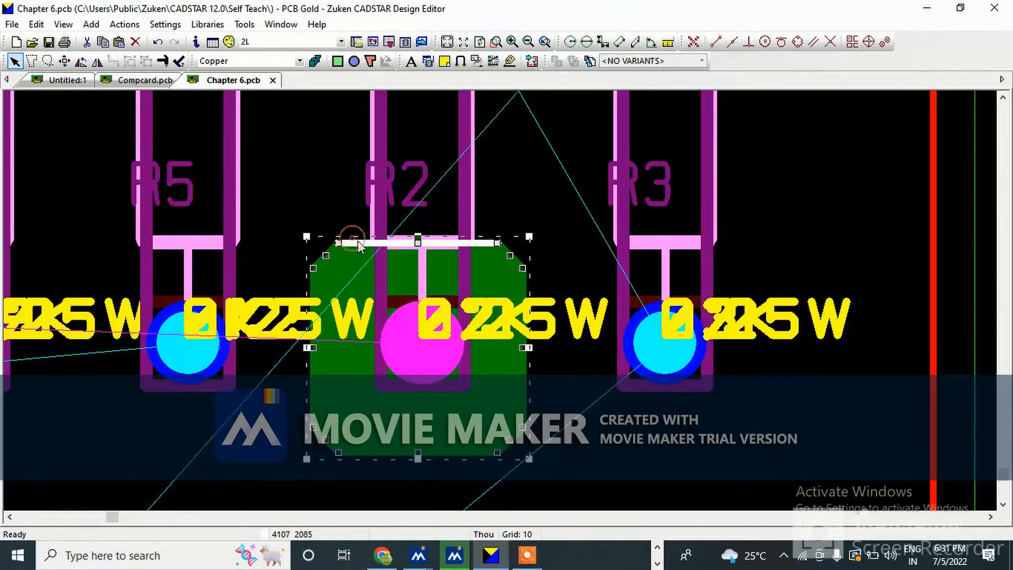
pyautogui.rightClick(353, 239)
pyautogui.click(406, 283)
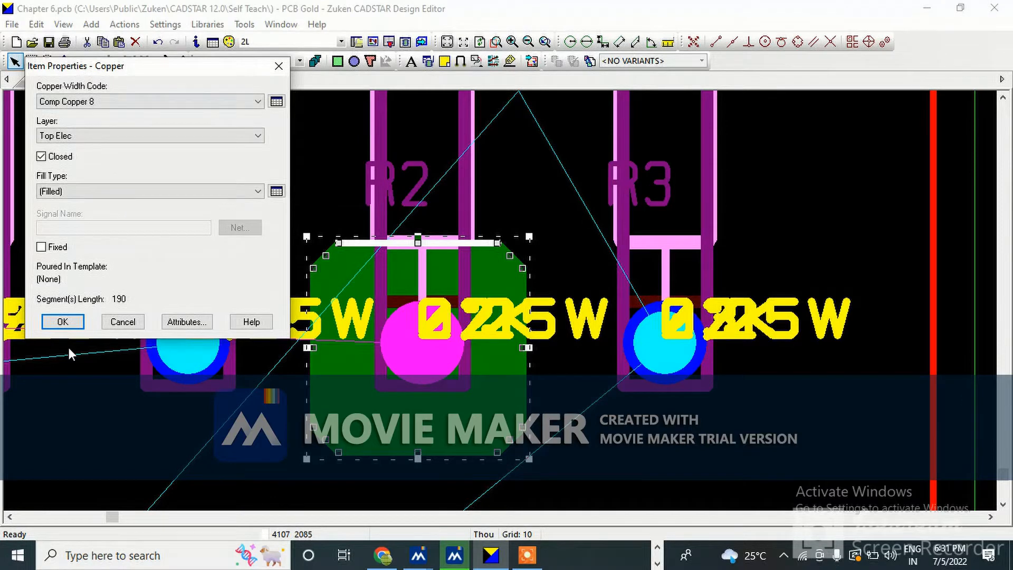
pyautogui.click(63, 321)
# Add a connection from R2's lower pad to the copper polygon's edge
pyautogui.scroll(2, 426, 375)
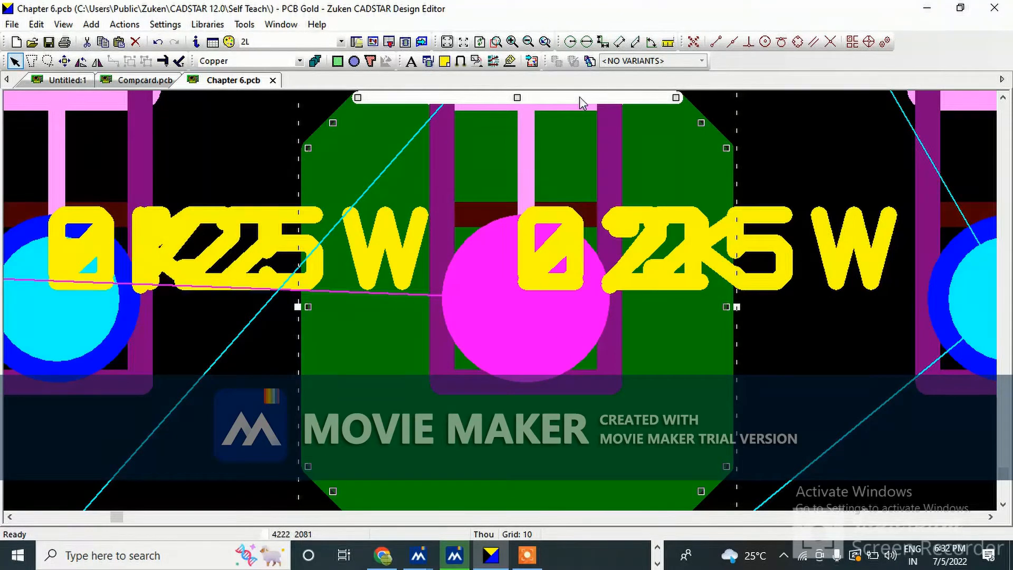
pyautogui.click(495, 62)
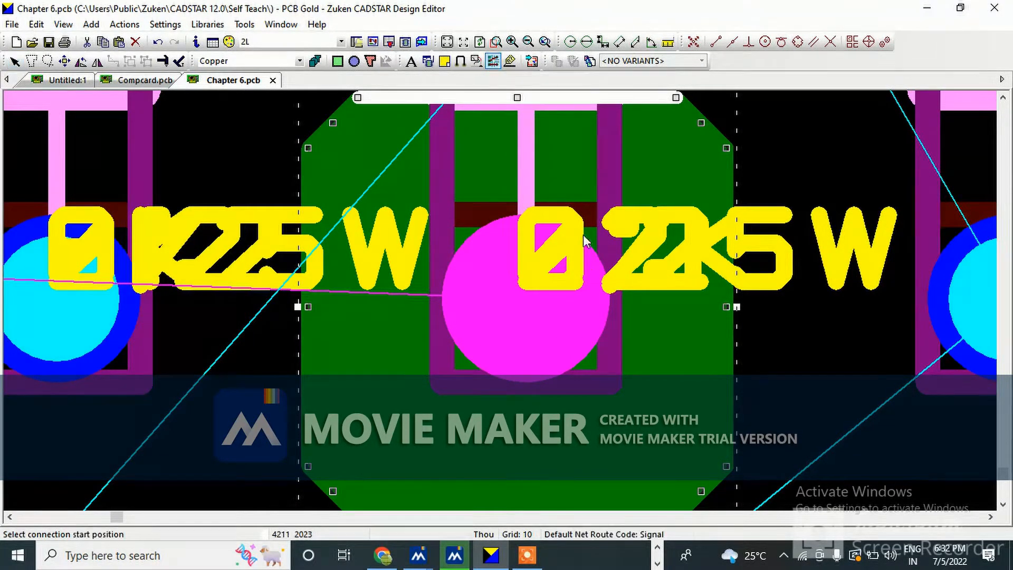
pyautogui.click(554, 324)
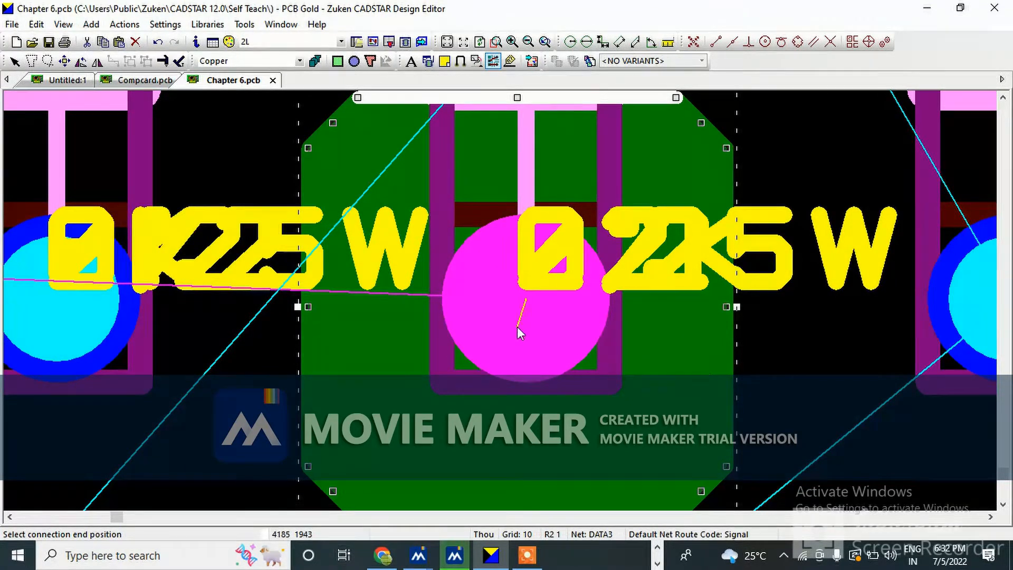
pyautogui.click(692, 351)
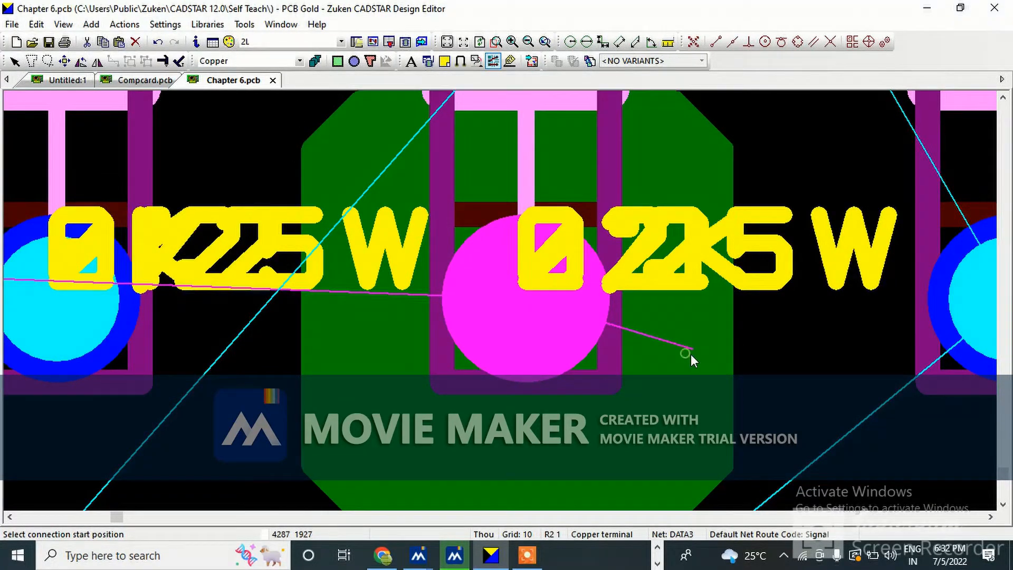
pyautogui.press('Escape')
# Select the copper polygon and review its properties, including its signal name
pyautogui.click(729, 364)
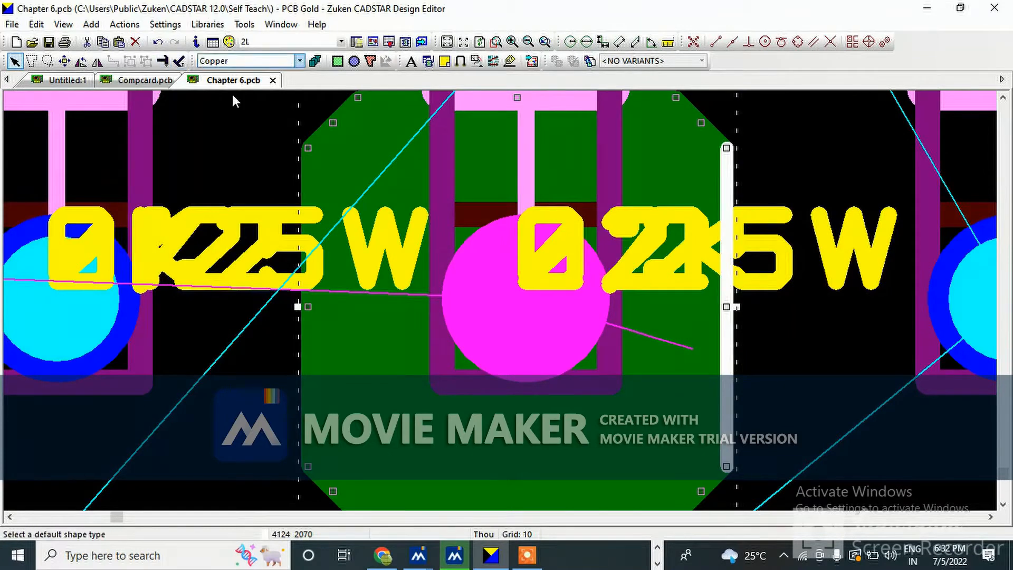
pyautogui.click(432, 407)
pyautogui.click(678, 354)
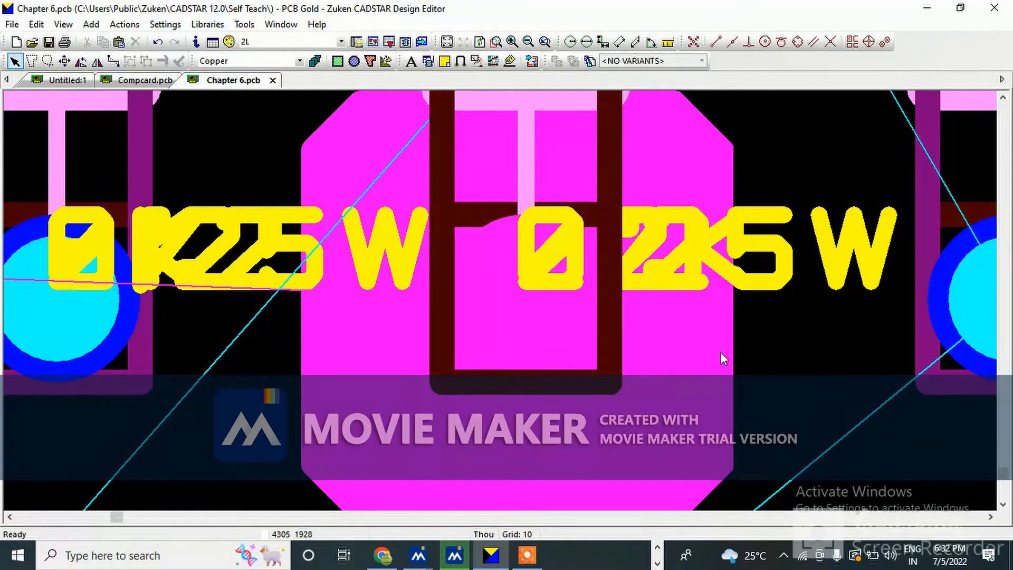
pyautogui.click(727, 356)
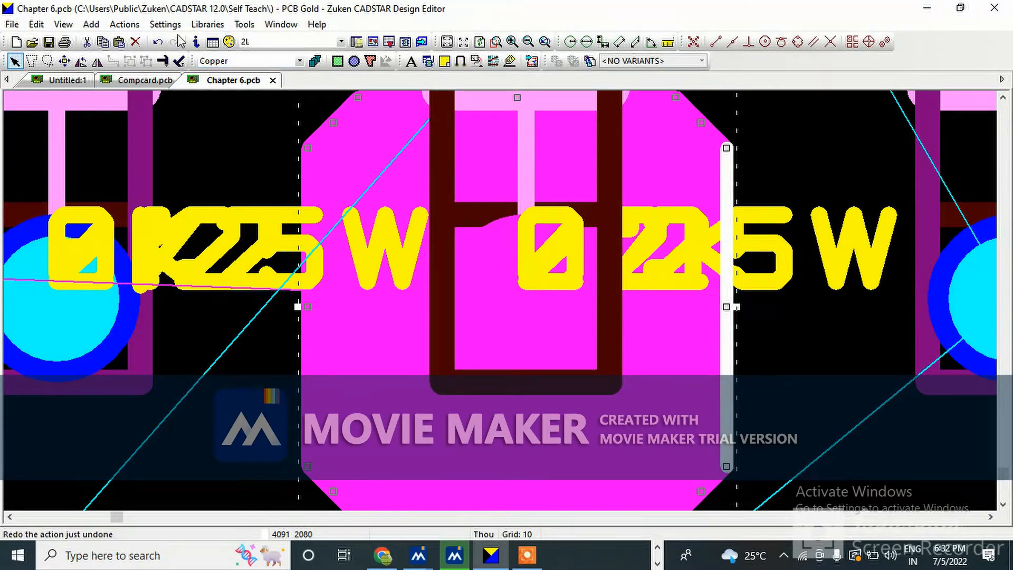
pyautogui.click(196, 42)
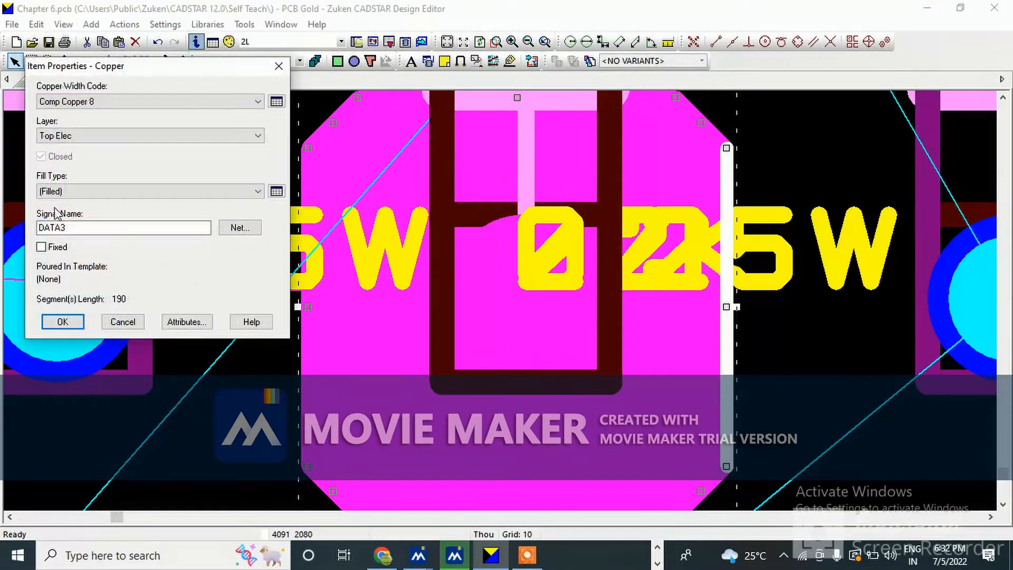
pyautogui.click(65, 323)
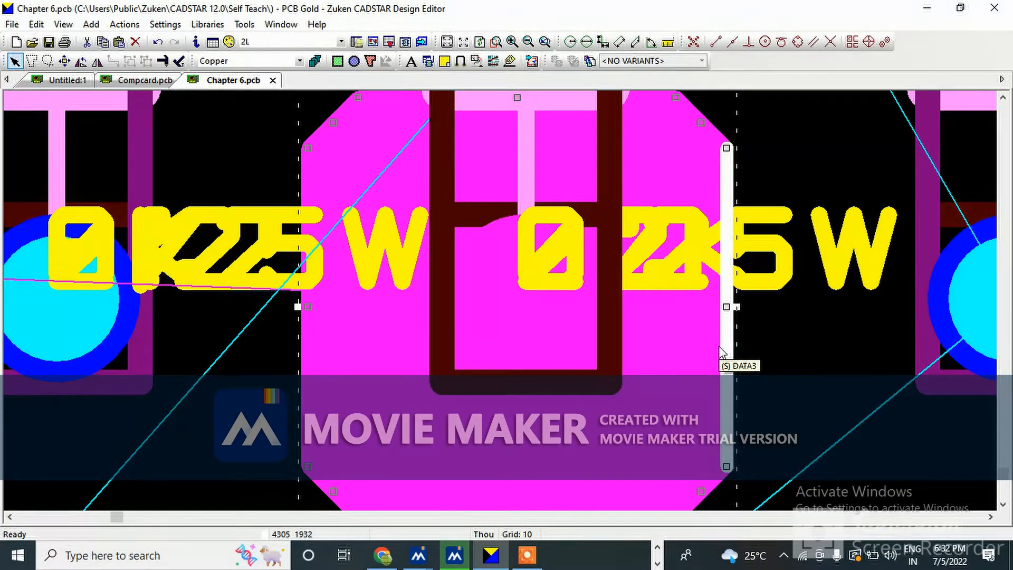
# Start another polygon and set the copper shape defaults to the Bottom Elec layer
pyautogui.scroll(-1, 599, 256)
pyautogui.scroll(1, 464, 159)
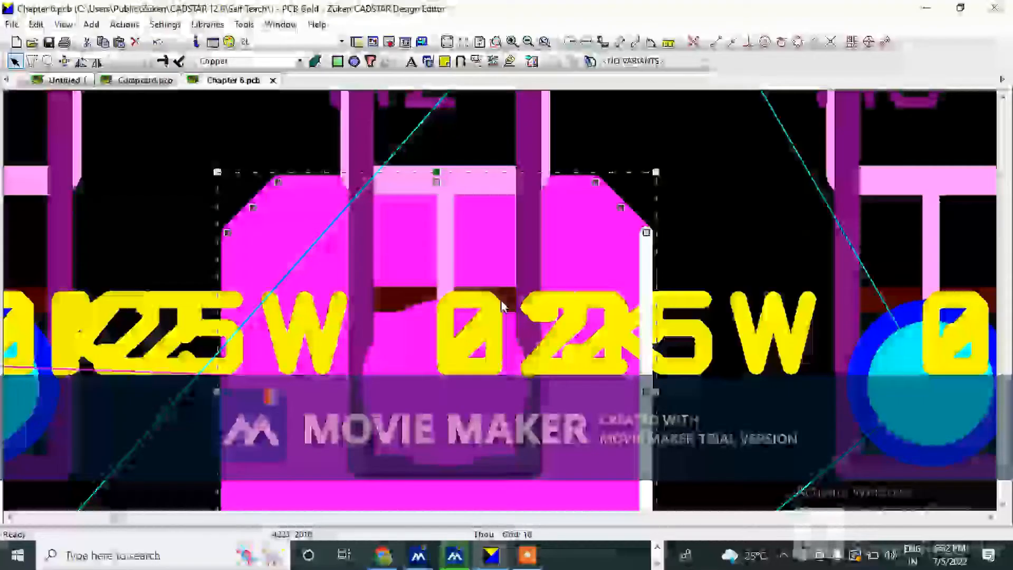
pyautogui.scroll(-1, 441, 108)
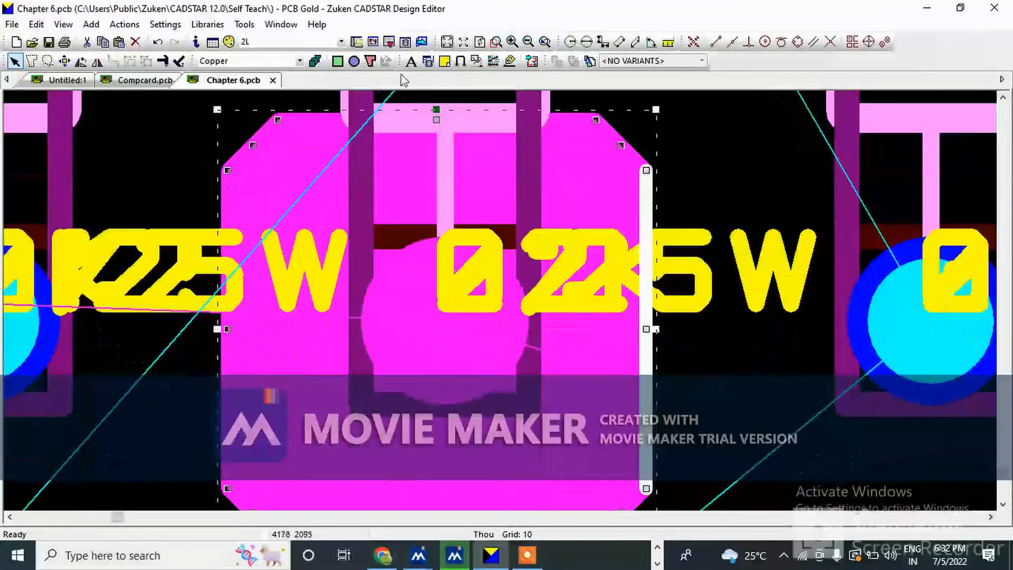
pyautogui.click(370, 62)
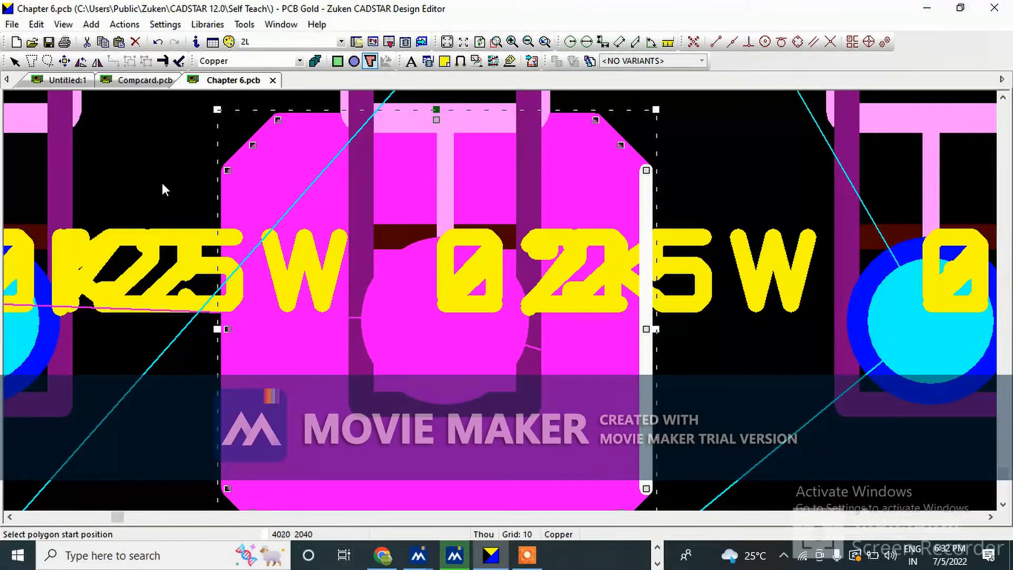
pyautogui.scroll(2, 268, 206)
pyautogui.scroll(-1, 268, 206)
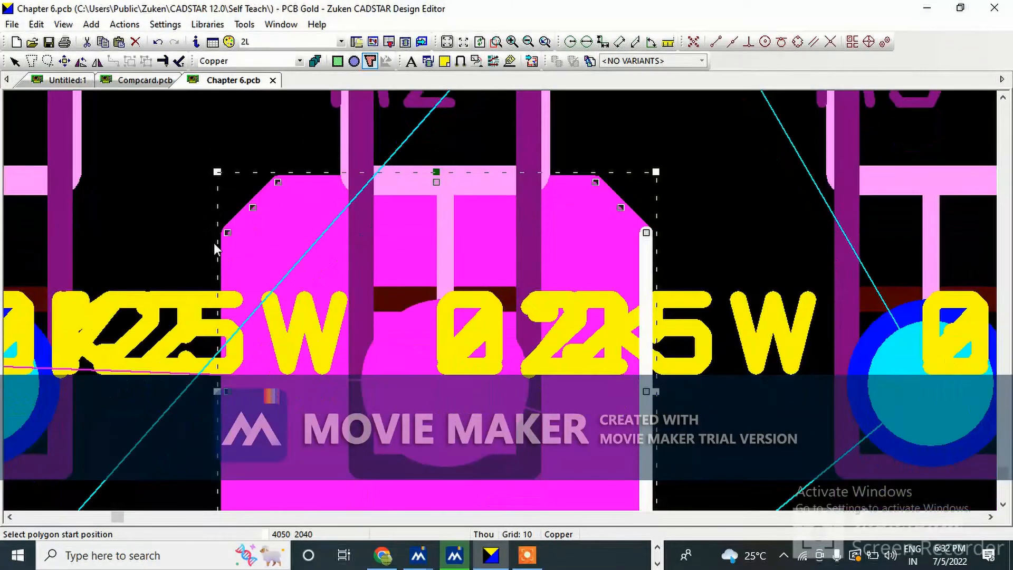
pyautogui.rightClick(195, 167)
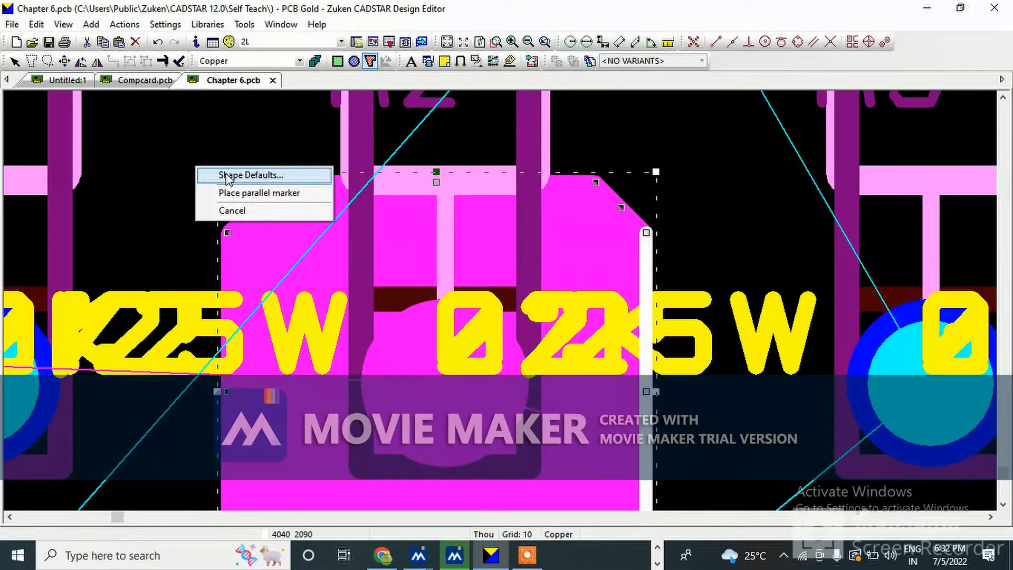
pyautogui.click(224, 211)
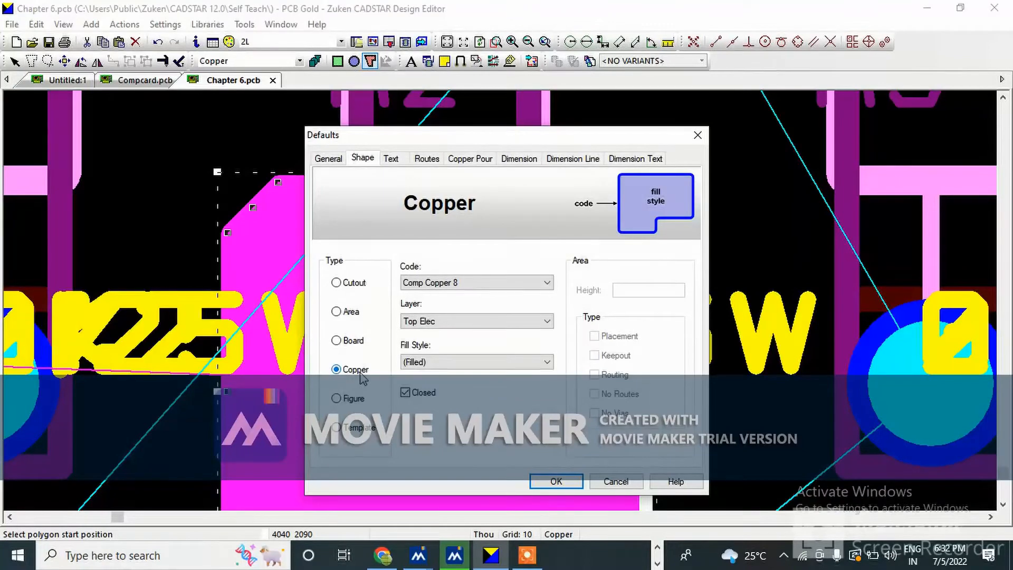
pyautogui.click(435, 322)
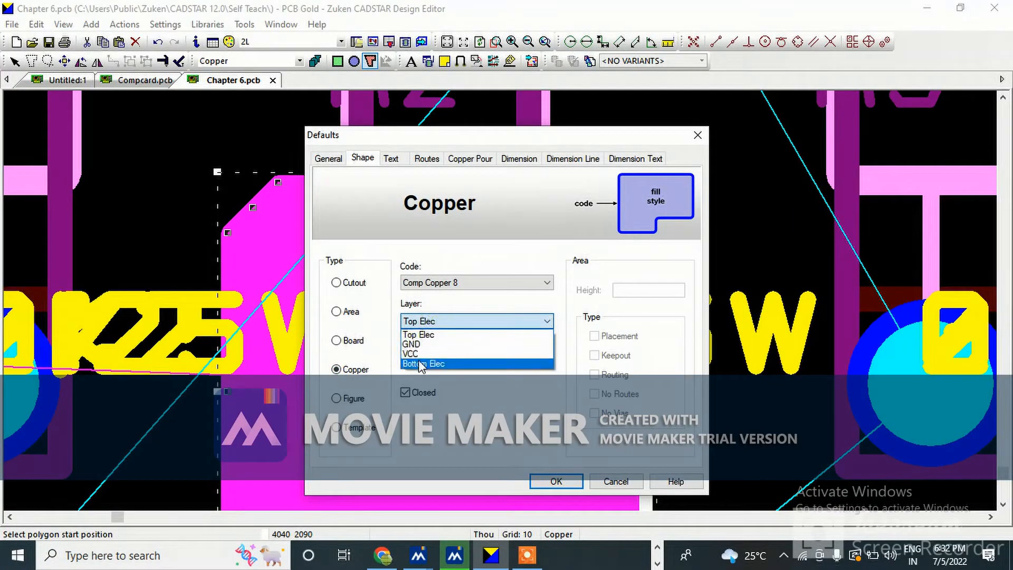
pyautogui.click(422, 364)
pyautogui.click(555, 480)
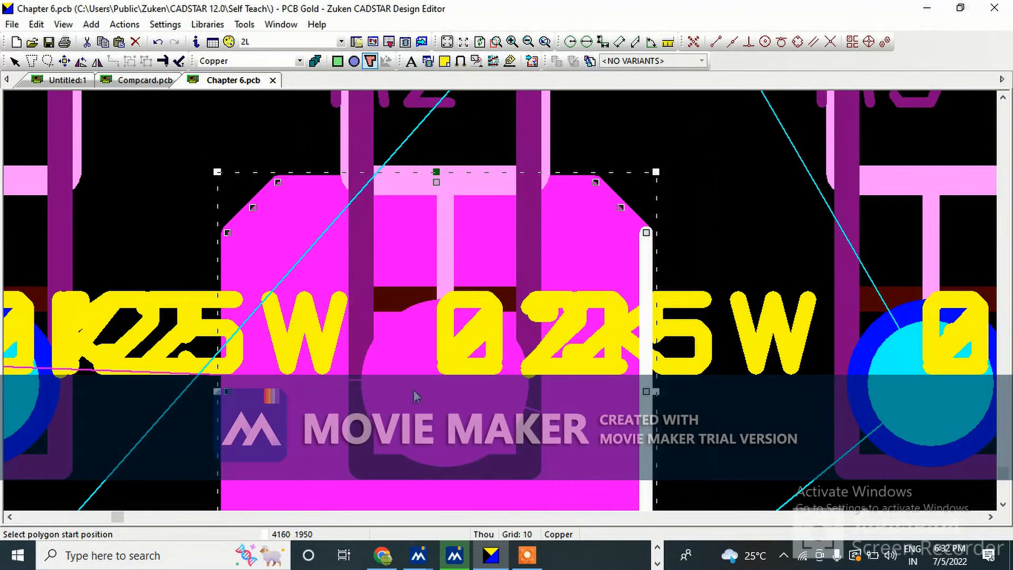
# Draw a bottom-layer copper polygon tracing the chamfered outline of the top polygon around R2's pad
pyautogui.click(222, 234)
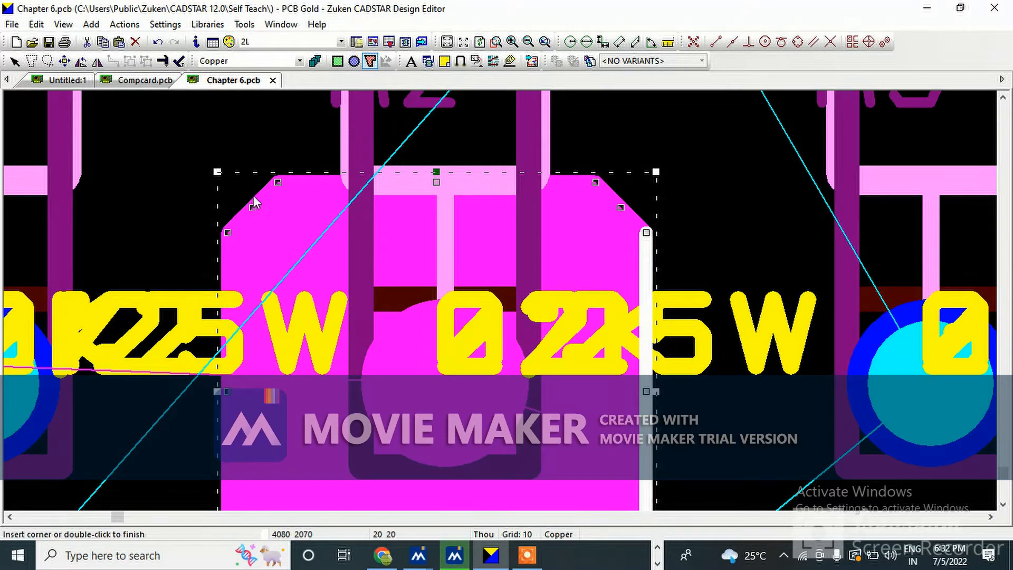
pyautogui.click(278, 181)
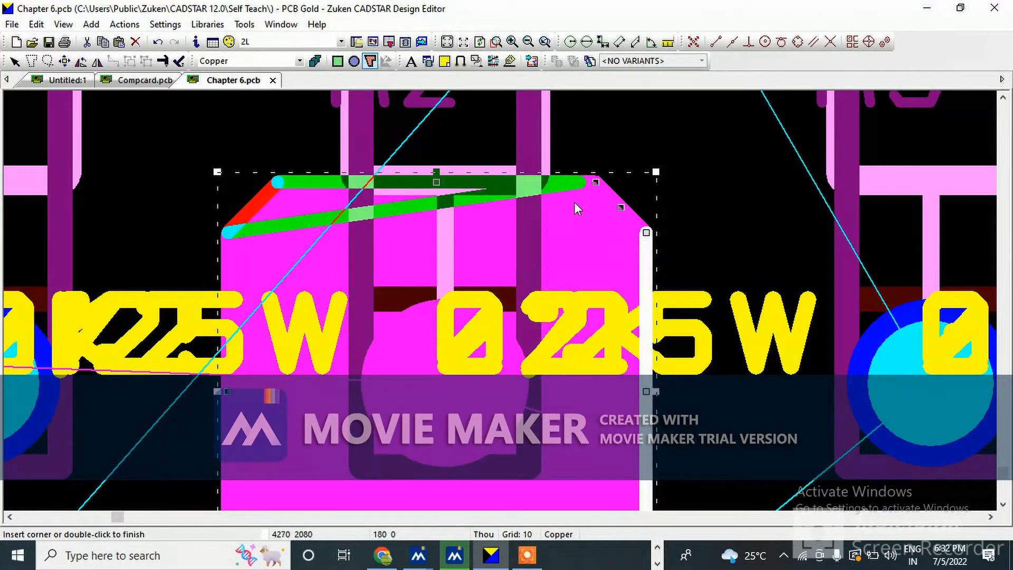
pyautogui.click(596, 183)
pyautogui.click(644, 232)
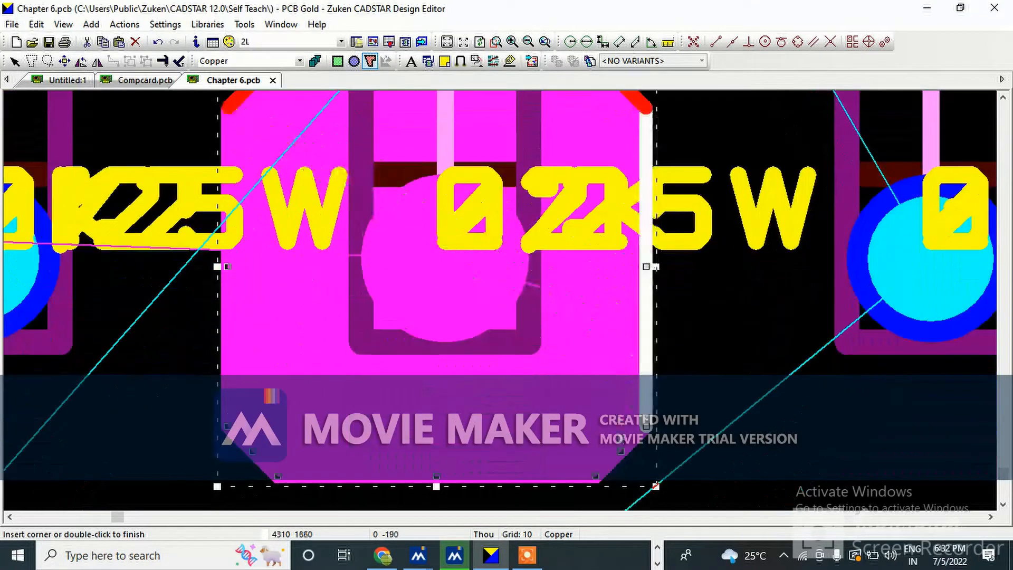
pyautogui.click(647, 425)
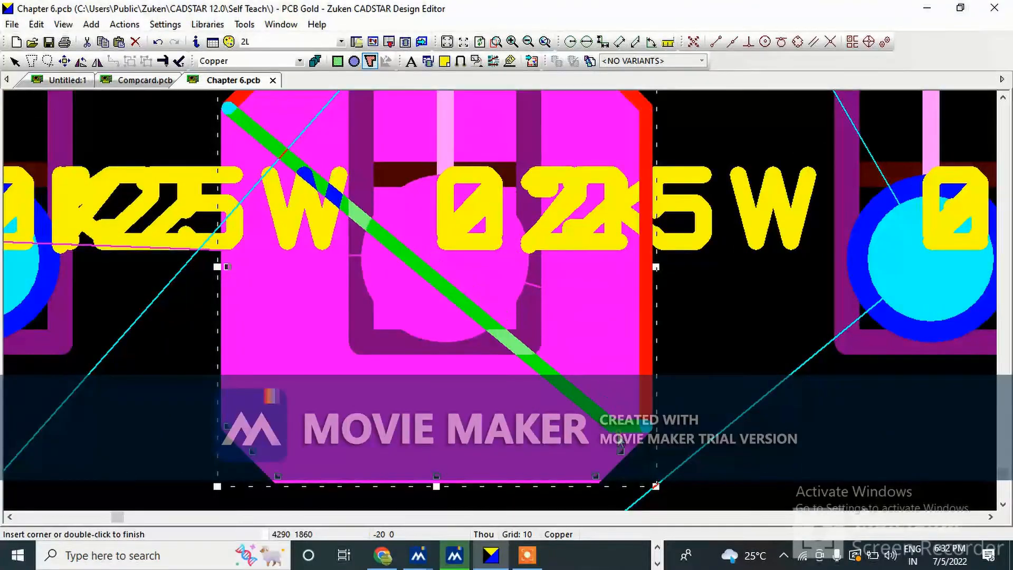
pyautogui.click(596, 477)
pyautogui.click(278, 477)
pyautogui.click(227, 427)
pyautogui.doubleClick(227, 109)
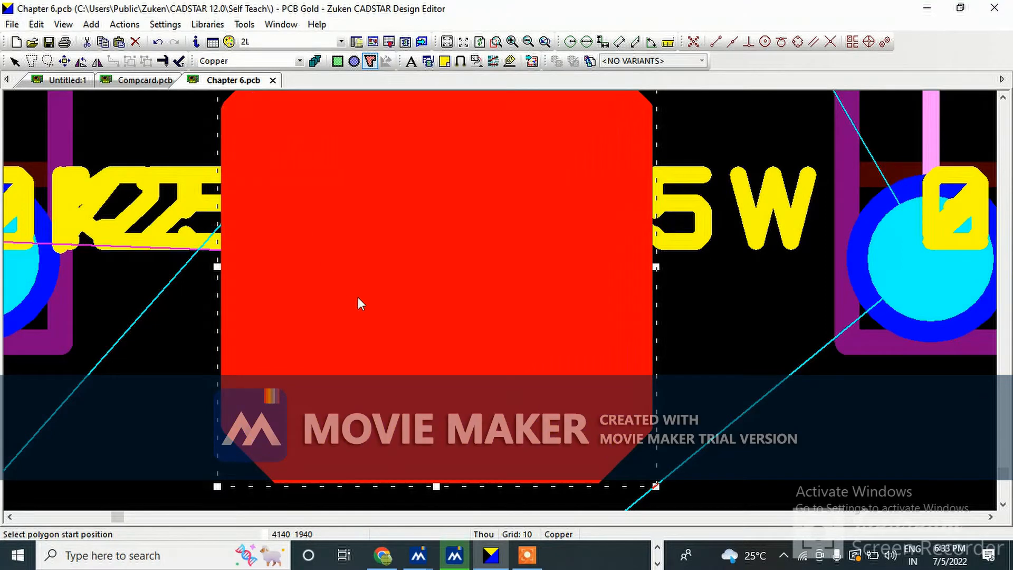
# Add a connection from R2's pad to the edge of the Bottom Elec copper polygon
pyautogui.scroll(-2, 359, 299)
pyautogui.scroll(2, 650, 221)
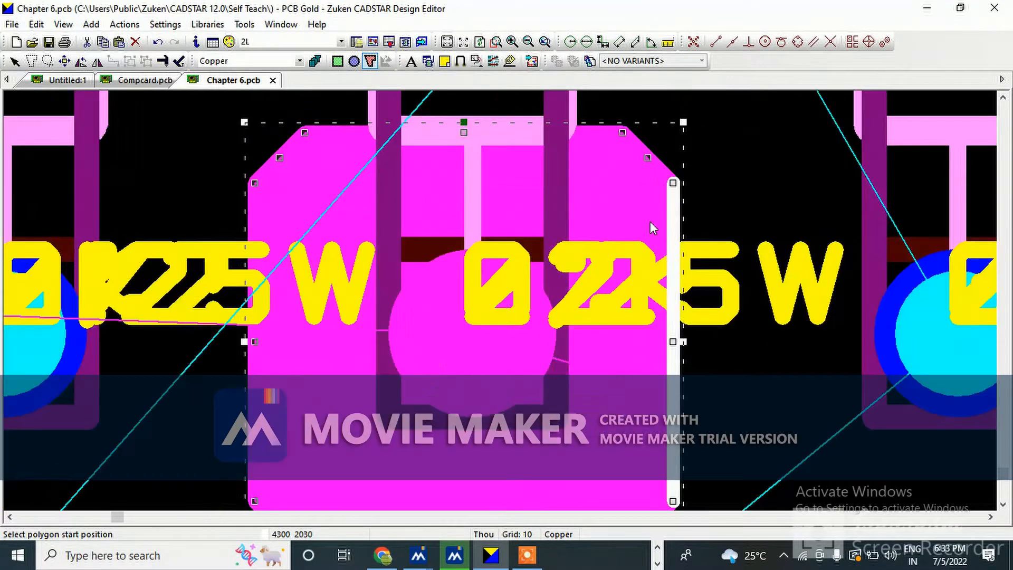
pyautogui.press('Escape')
pyautogui.click(493, 61)
pyautogui.click(470, 334)
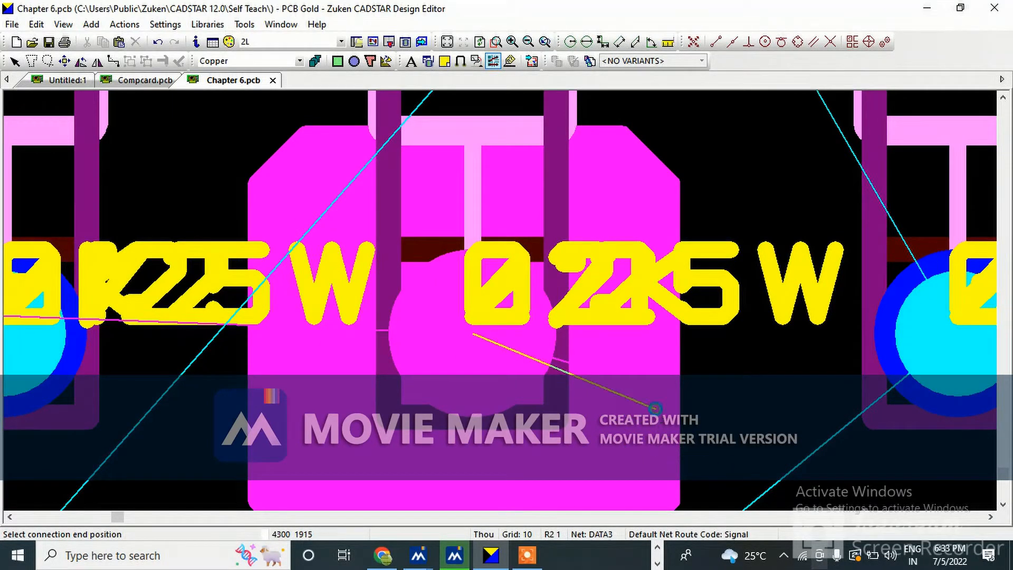
pyautogui.click(655, 410)
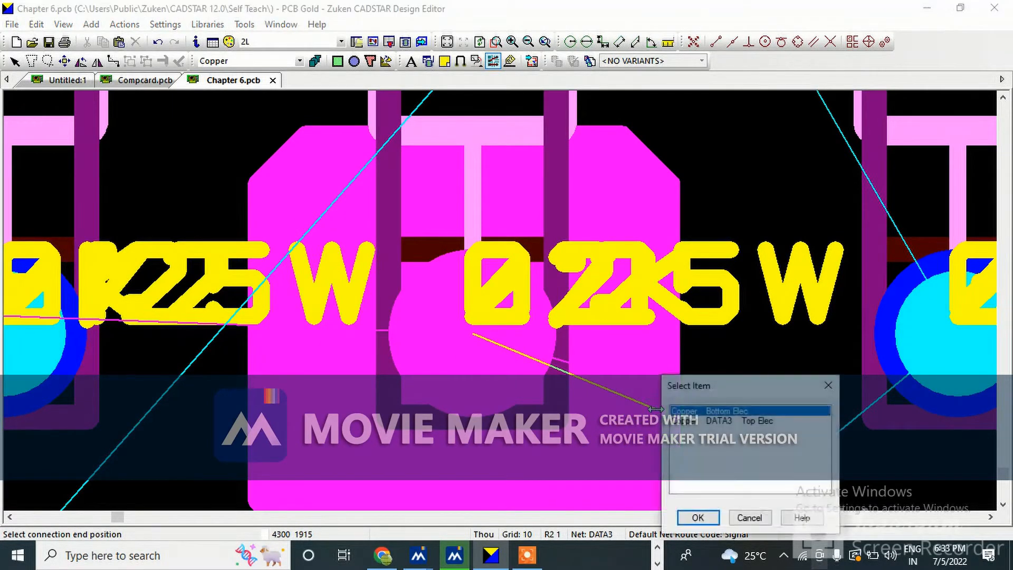
pyautogui.click(698, 517)
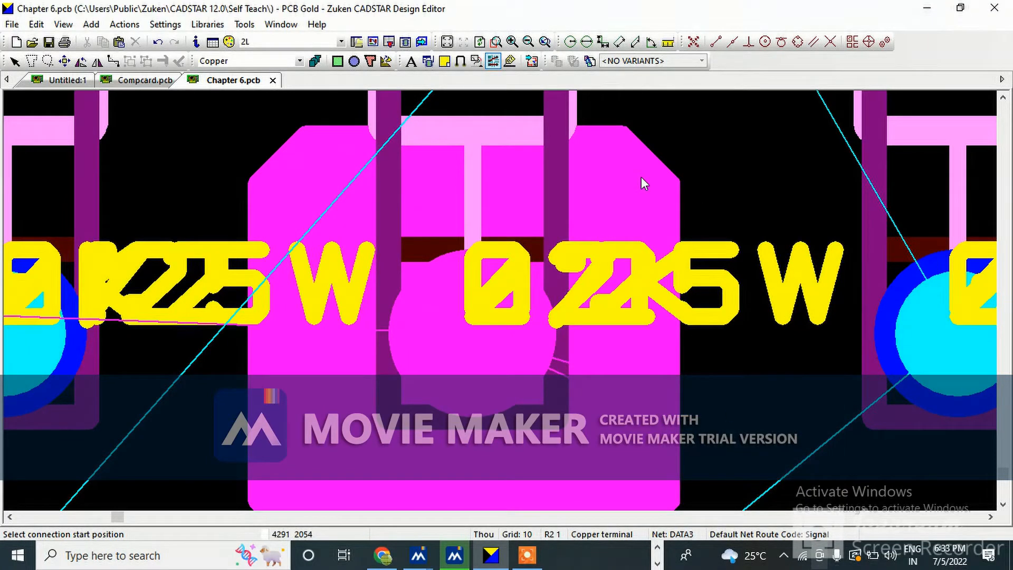
# Select the Bottom Elec copper polygon to check its net, then deselect it
pyautogui.press('Escape')
pyautogui.click(606, 123)
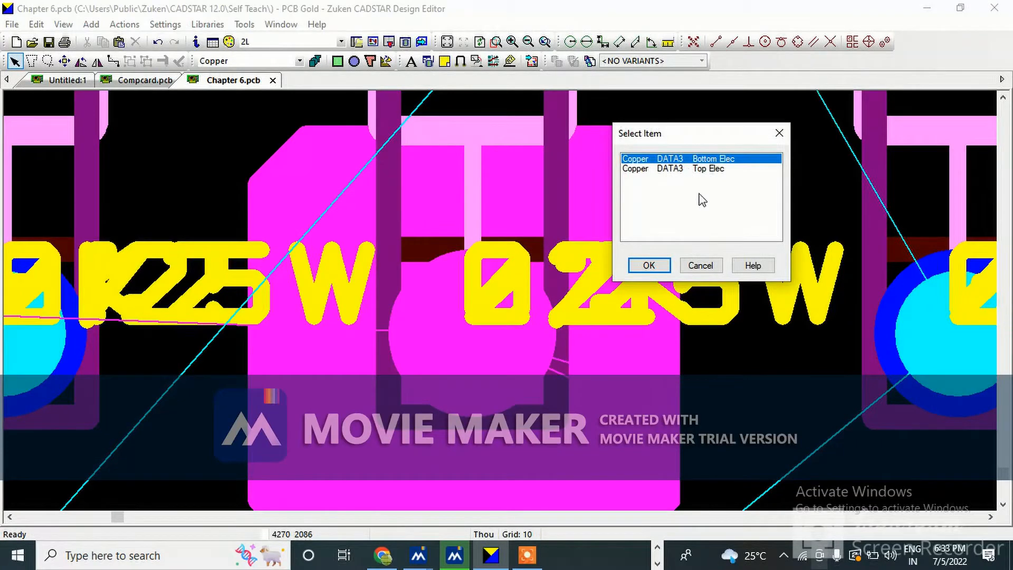
pyautogui.click(649, 265)
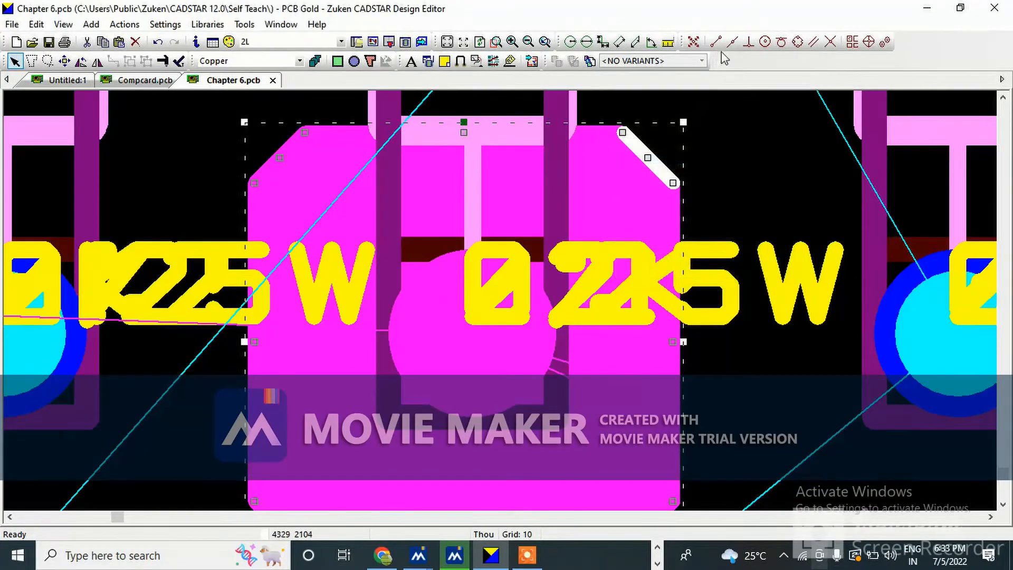
pyautogui.click(777, 169)
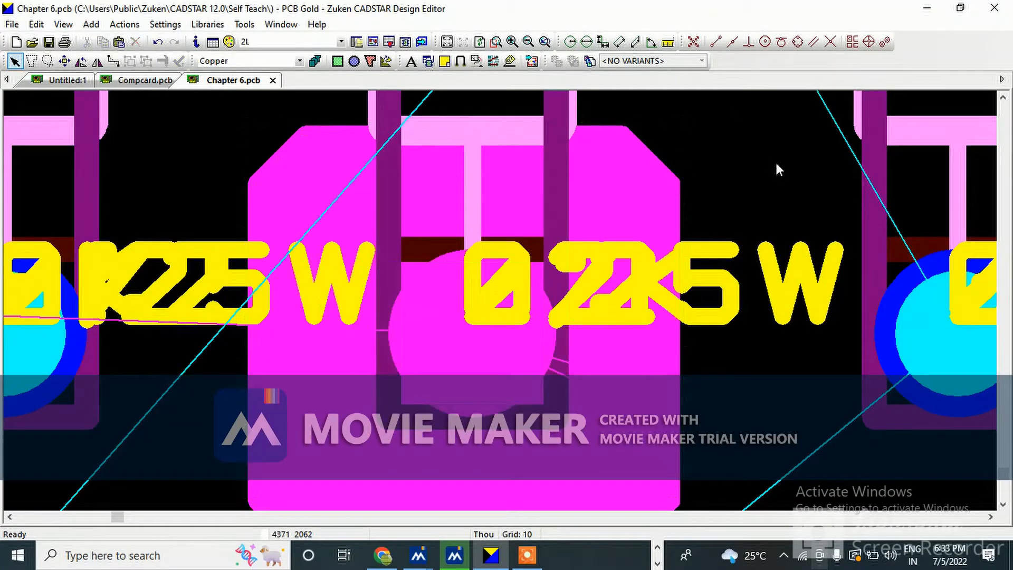
# Transfer the design to PREditor XR, accepting the RIF export options and overwriting the existing RIF file
pyautogui.click(244, 24)
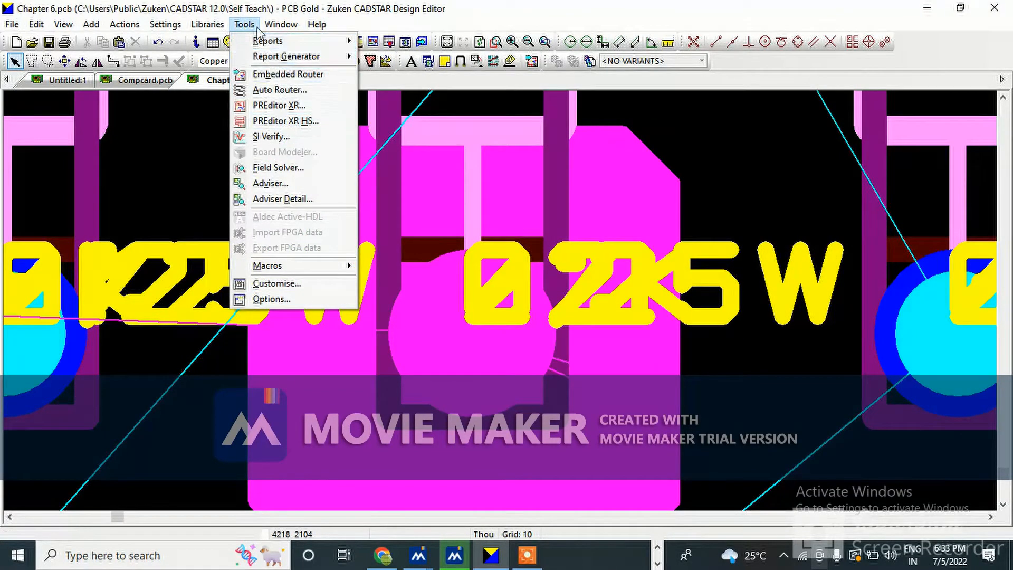
pyautogui.click(281, 106)
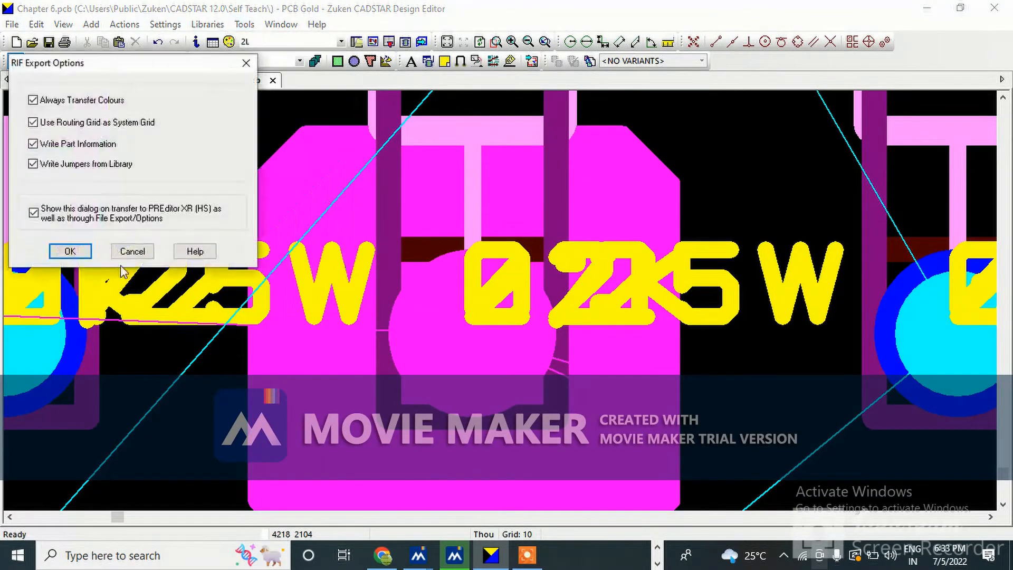
pyautogui.click(67, 250)
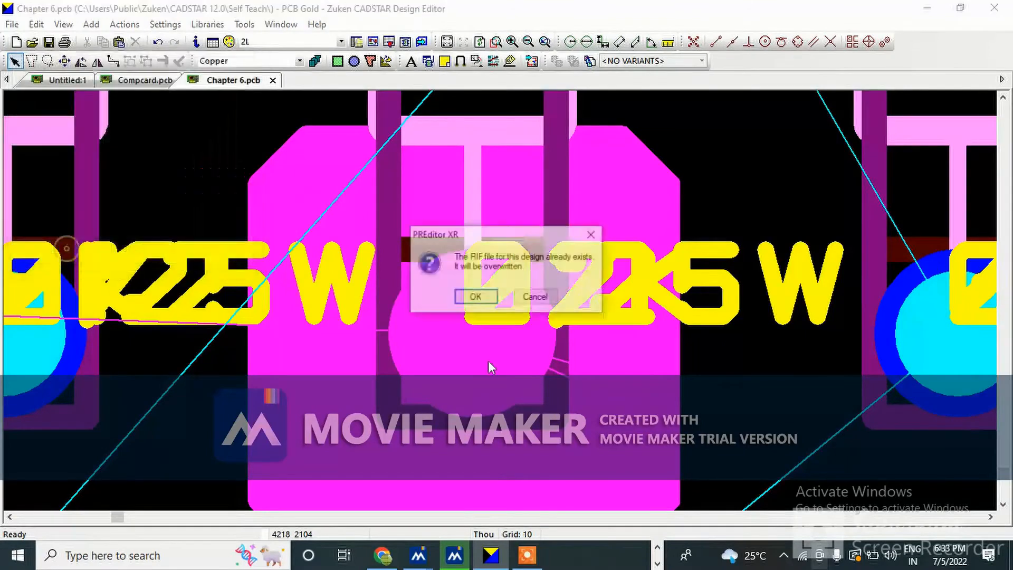
pyautogui.click(475, 296)
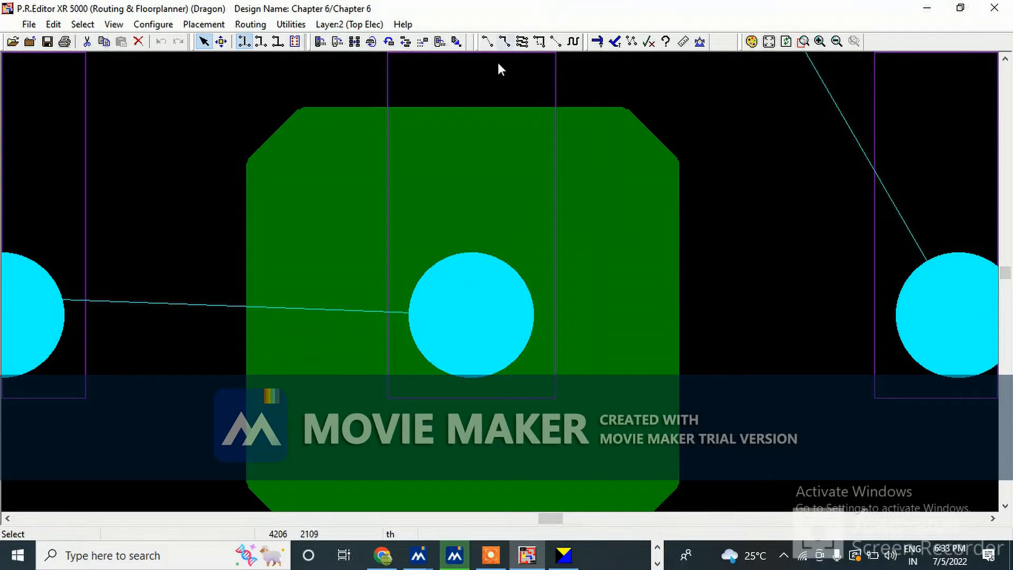
# Route from R2's pad and drop a via beside it, switching the route to layer 8 (Bottom Elec)
pyautogui.click(487, 42)
pyautogui.click(489, 293)
pyautogui.doubleClick(601, 315)
pyautogui.click(486, 181)
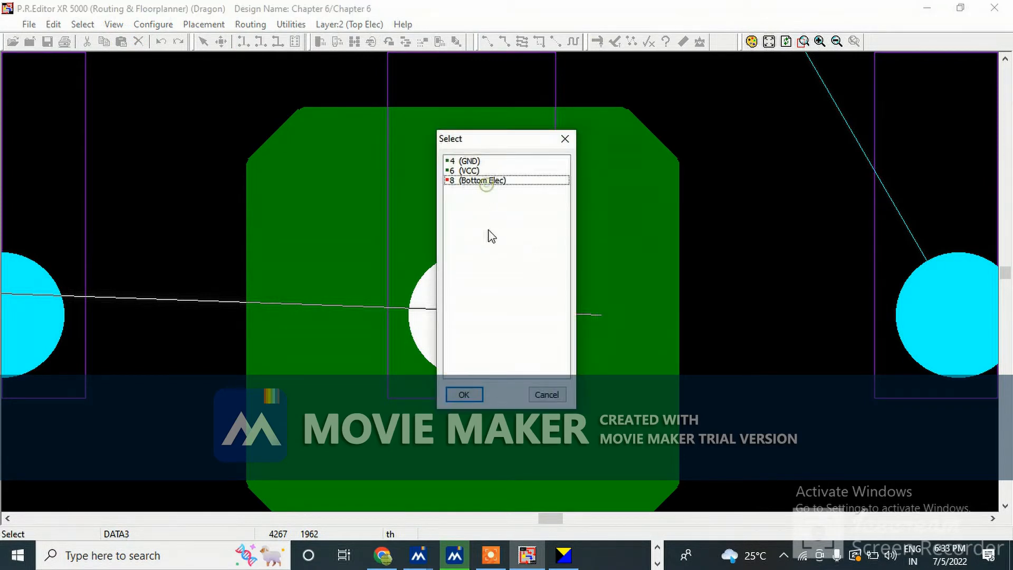
pyautogui.click(486, 181)
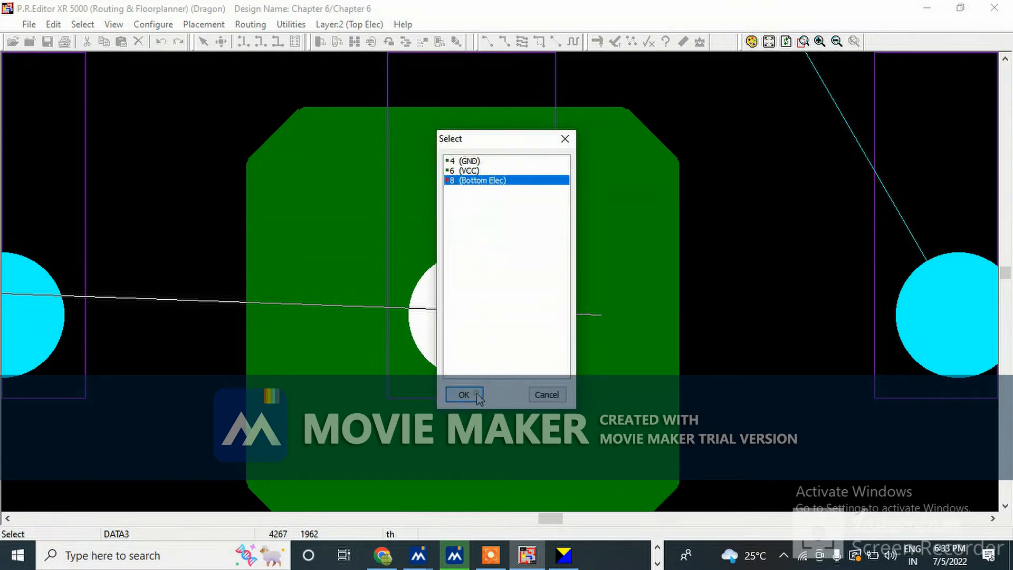
pyautogui.click(464, 395)
pyautogui.press('Escape')
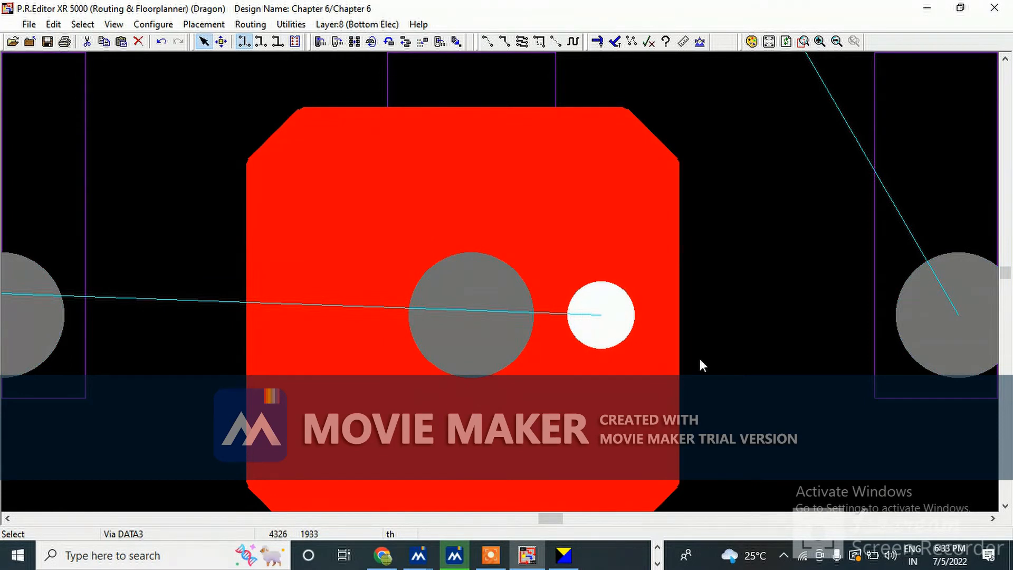
# Paste copies of the via around the polygon's top, left and bottom edges as stitching vias
pyautogui.hotkey('ctrl', 'v')
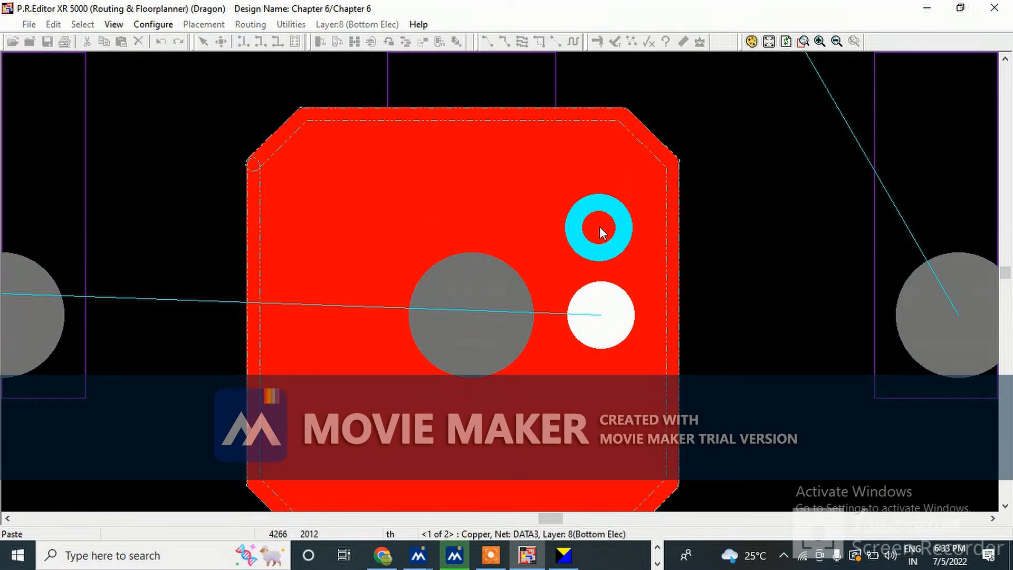
pyautogui.click(600, 227)
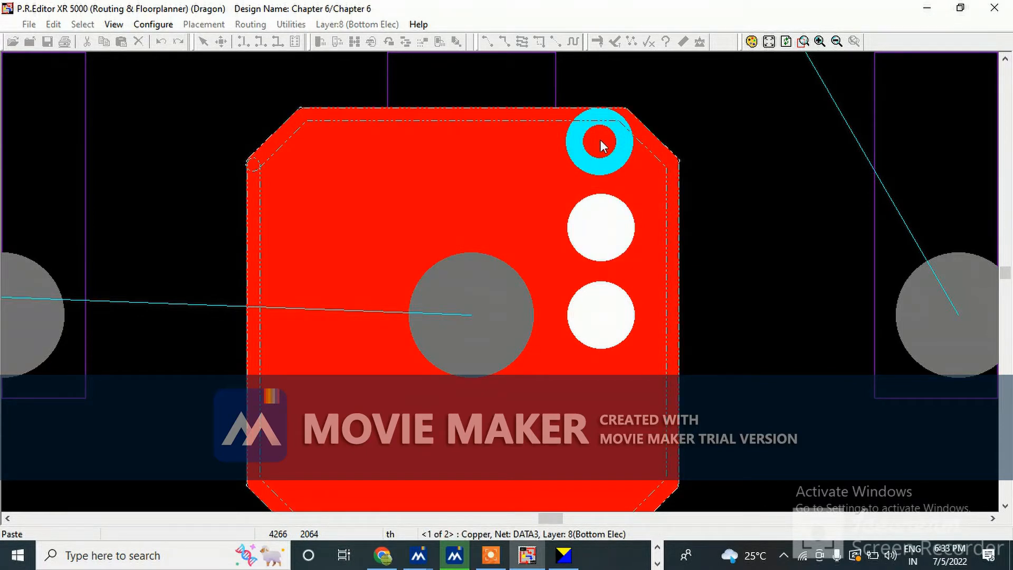
pyautogui.click(600, 140)
pyautogui.click(685, 176)
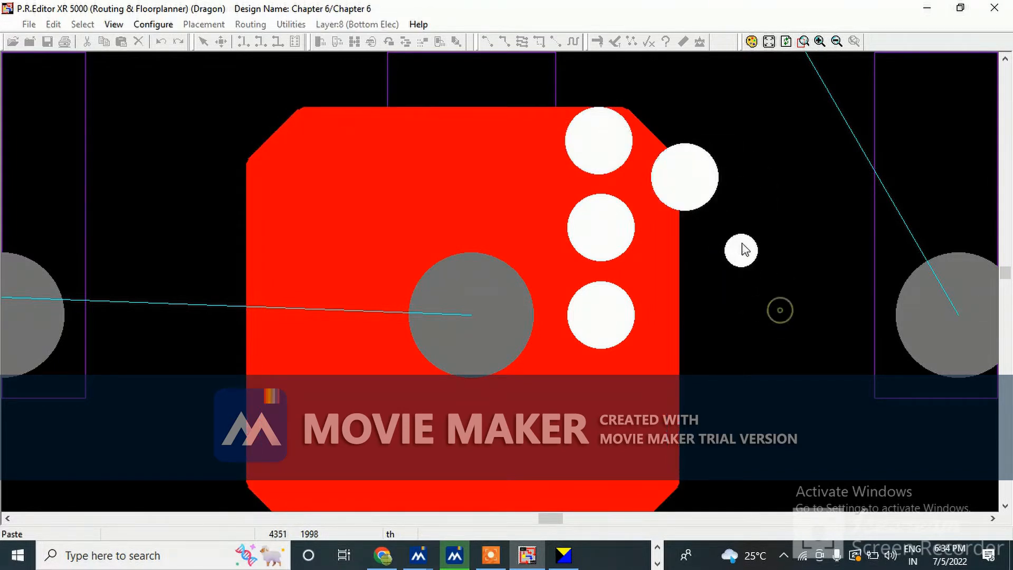
pyautogui.click(497, 141)
pyautogui.click(391, 148)
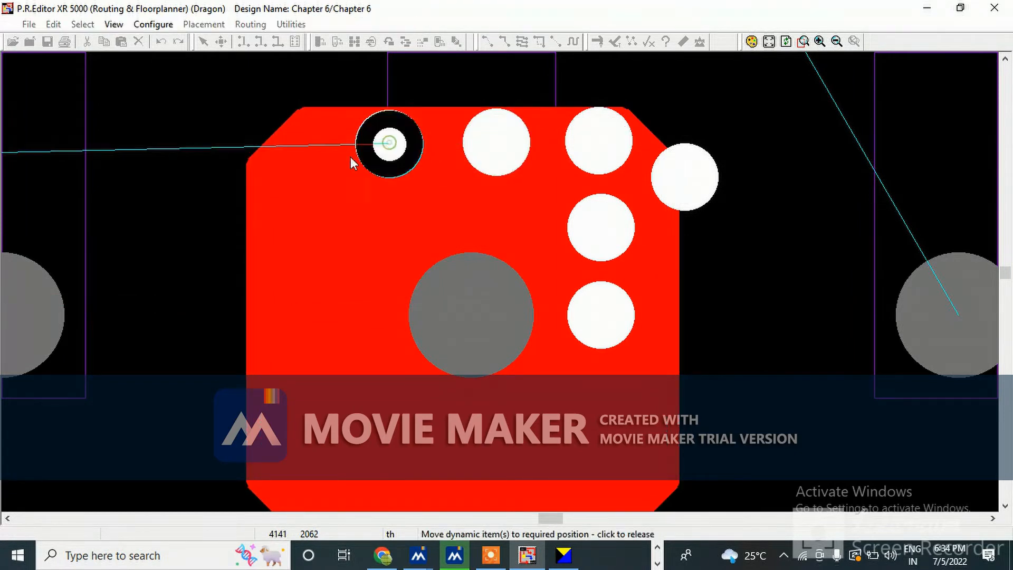
pyautogui.click(296, 156)
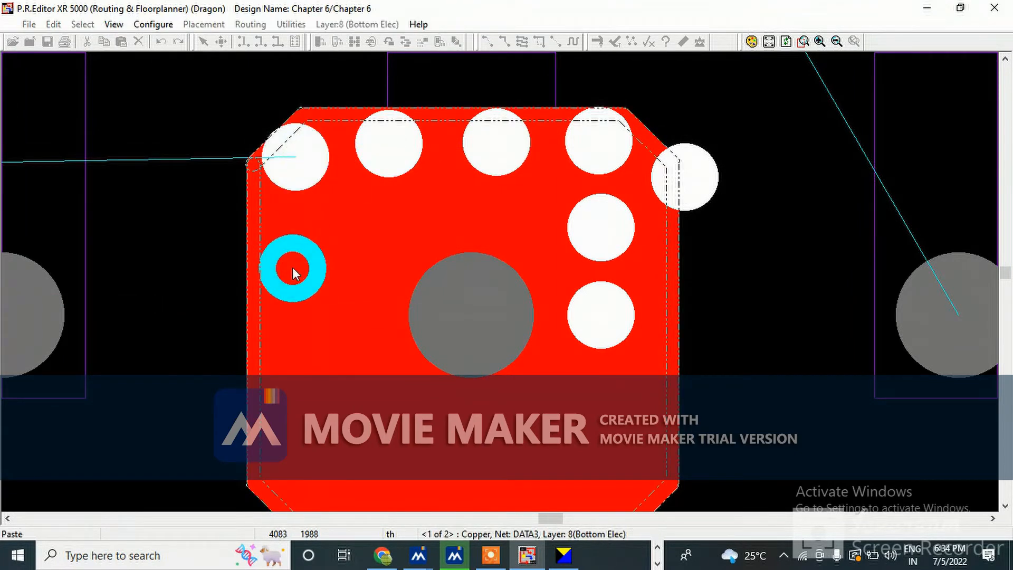
pyautogui.click(292, 267)
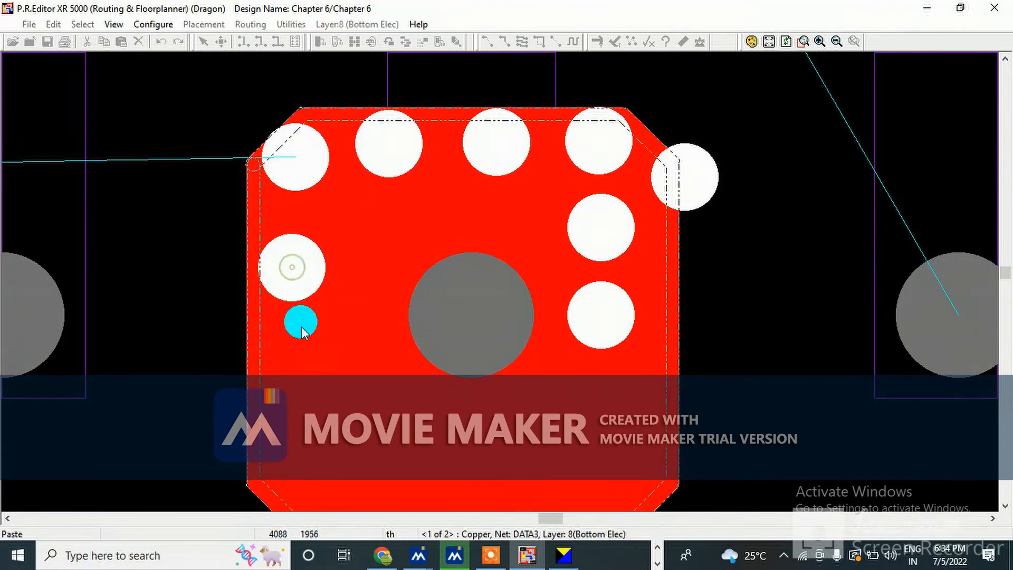
pyautogui.click(297, 370)
pyautogui.click(299, 468)
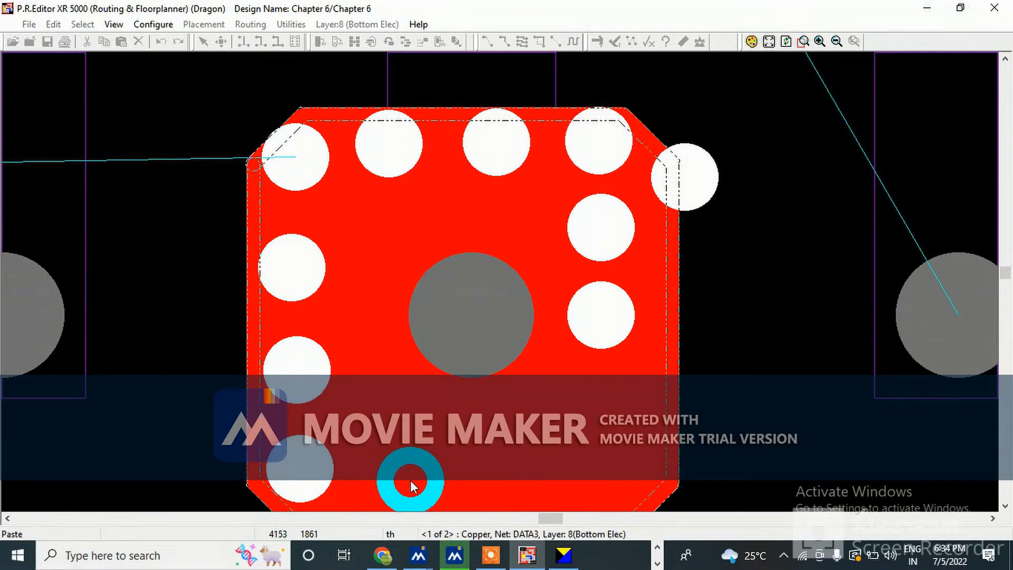
pyautogui.click(540, 483)
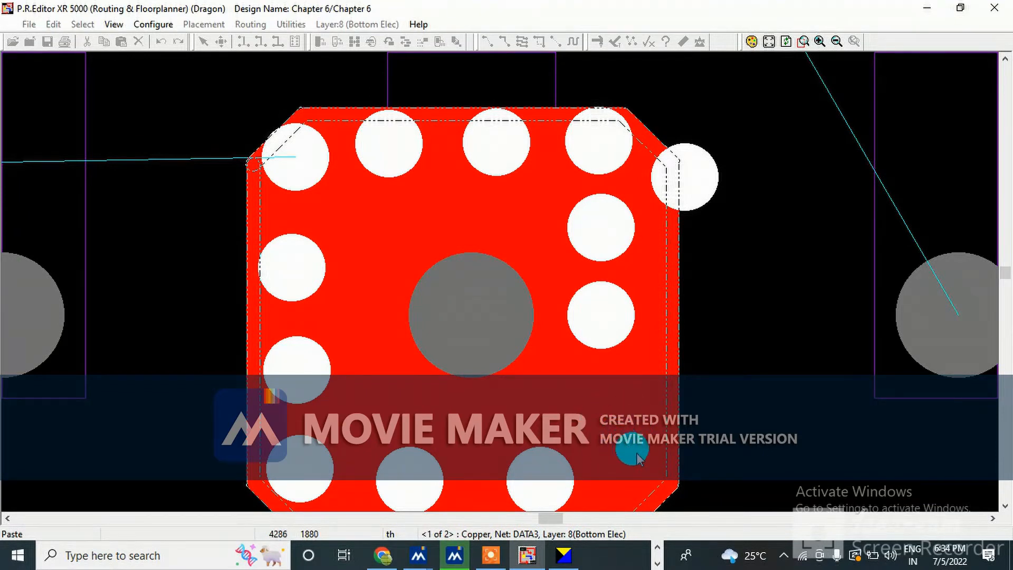
pyautogui.click(642, 471)
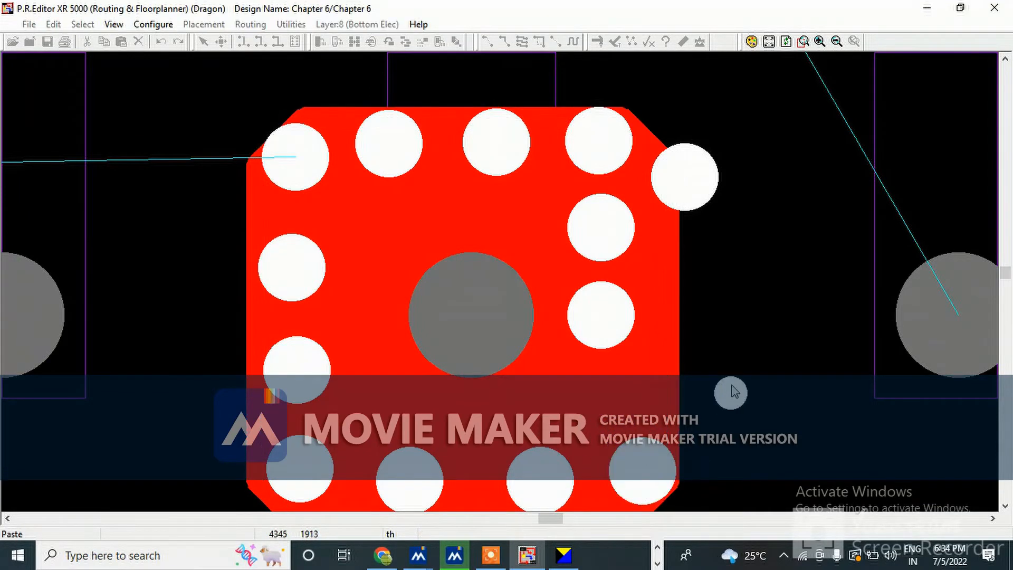
pyautogui.press('Escape')
# Move the stitching vias so they sit along the polygon's right and upper-left edges
pyautogui.moveTo(599, 314); pyautogui.dragTo(646, 356)
pyautogui.click(606, 226)
pyautogui.moveTo(614, 231); pyautogui.dragTo(657, 264)
pyautogui.click(593, 118)
pyautogui.moveTo(593, 119); pyautogui.dragTo(624, 149)
pyautogui.click(658, 251)
pyautogui.moveTo(658, 251); pyautogui.dragTo(639, 257)
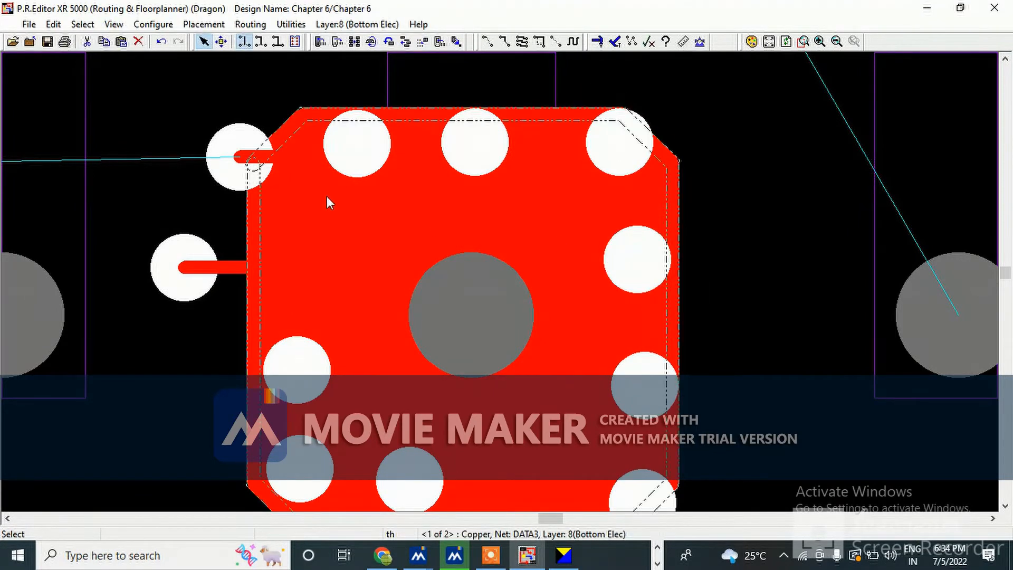
pyautogui.moveTo(236, 153); pyautogui.dragTo(283, 245)
# Delete the stray via left outside the polygon's left edge
pyautogui.click(177, 311)
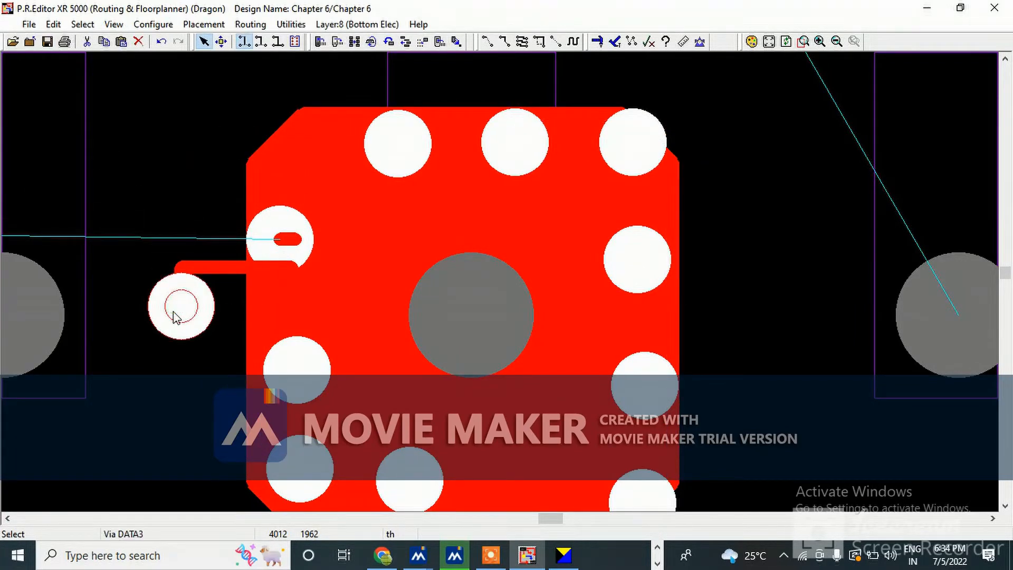
pyautogui.press('Delete')
# Unroute the leftover track segments running from R2's pad to where the stray via was
pyautogui.click(179, 283)
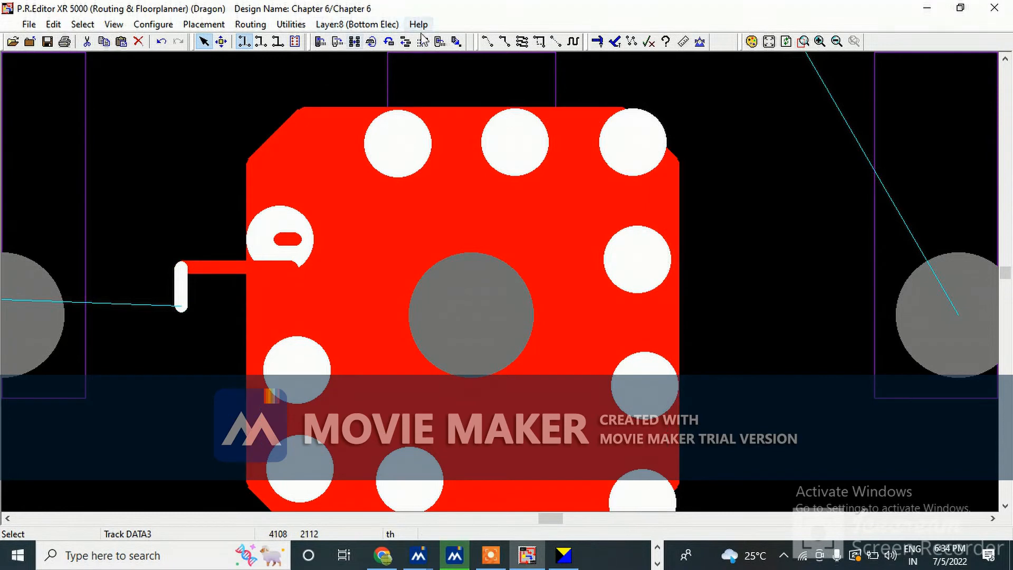
pyautogui.click(559, 39)
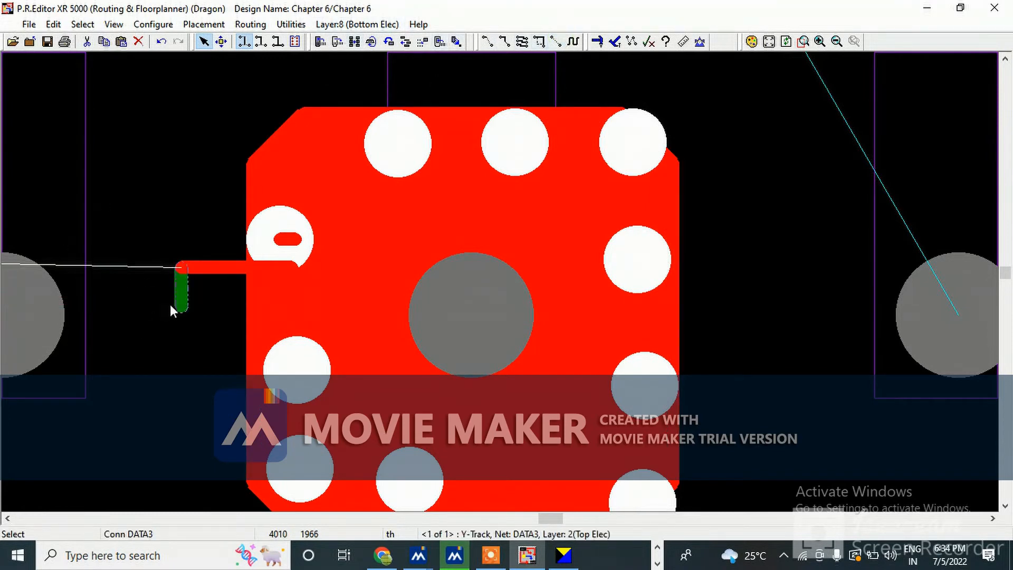
pyautogui.click(170, 305)
pyautogui.click(556, 40)
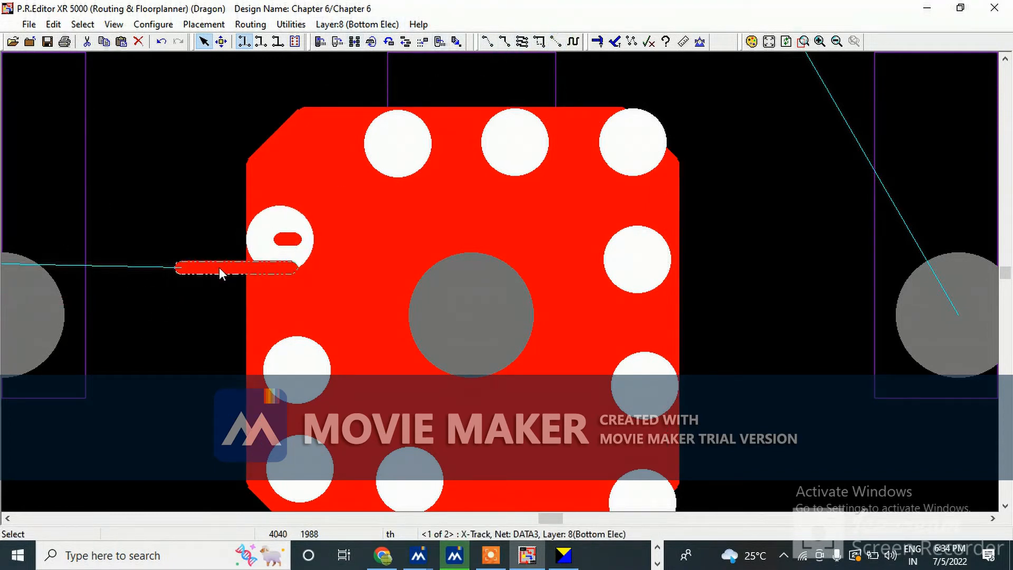
pyautogui.click(220, 267)
pyautogui.click(557, 41)
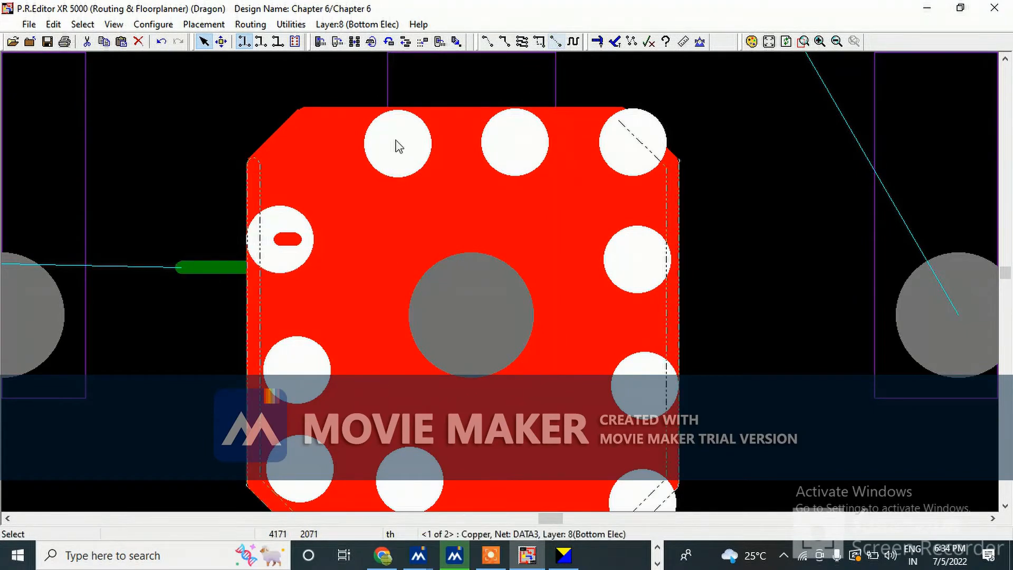
pyautogui.click(219, 267)
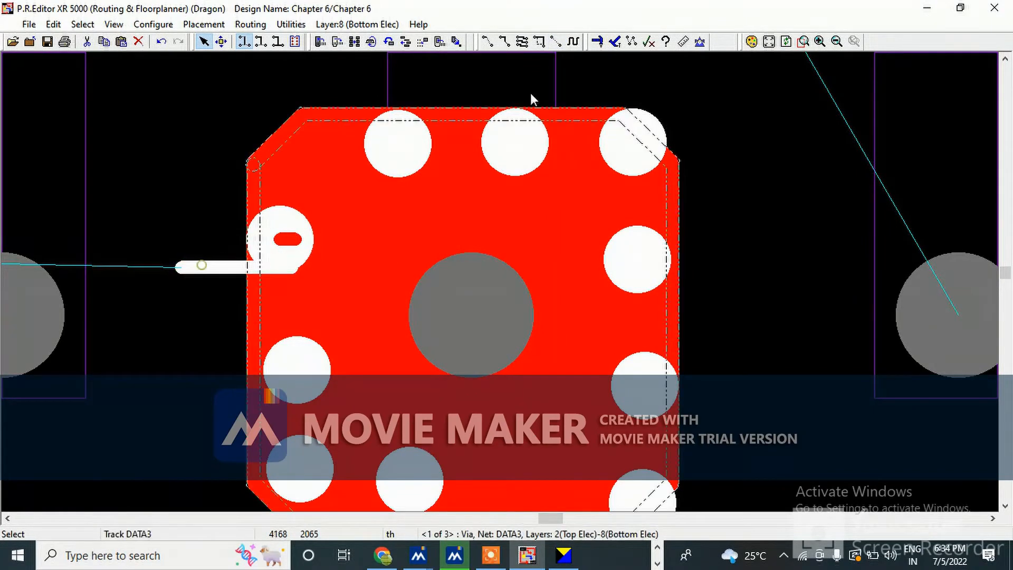
pyautogui.click(557, 41)
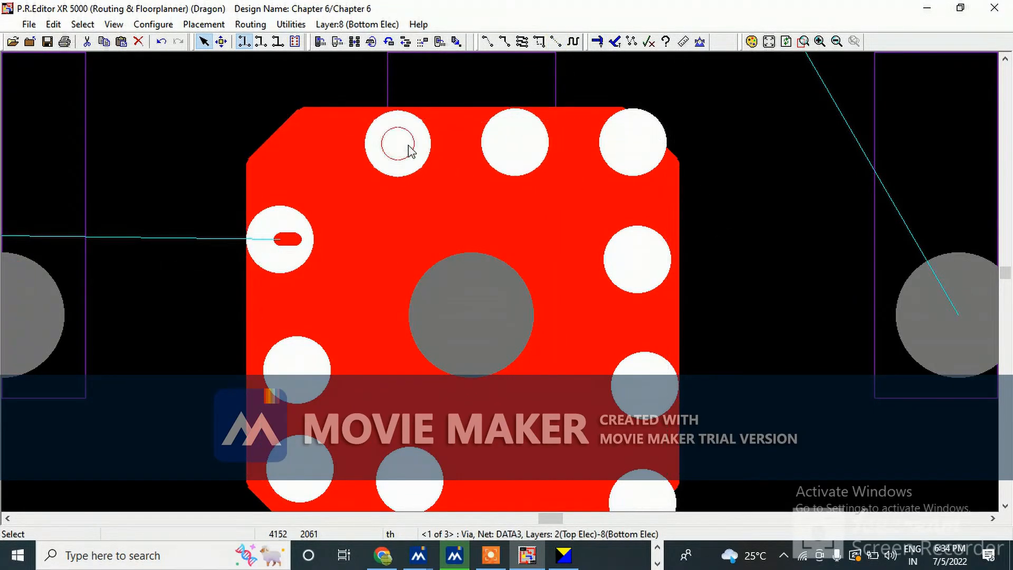
# Move the two upper-left stitching vias leftward and the via beside R2's pad slightly down and right
pyautogui.moveTo(408, 144); pyautogui.dragTo(374, 148)
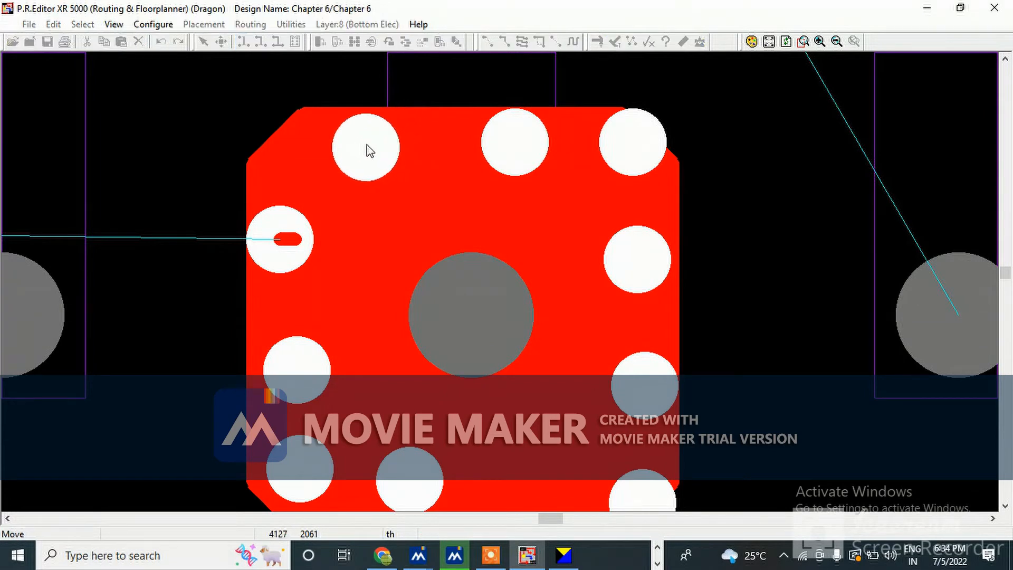
pyautogui.moveTo(520, 147); pyautogui.dragTo(477, 155)
pyautogui.moveTo(279, 232); pyautogui.dragTo(293, 245)
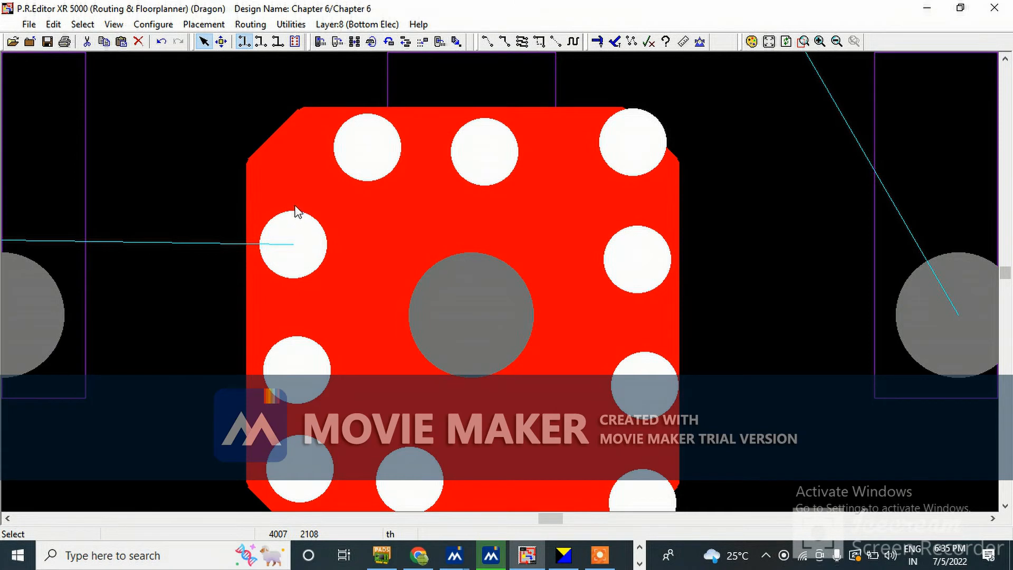
# Disable the pusher in the routing setup
pyautogui.press('F9')
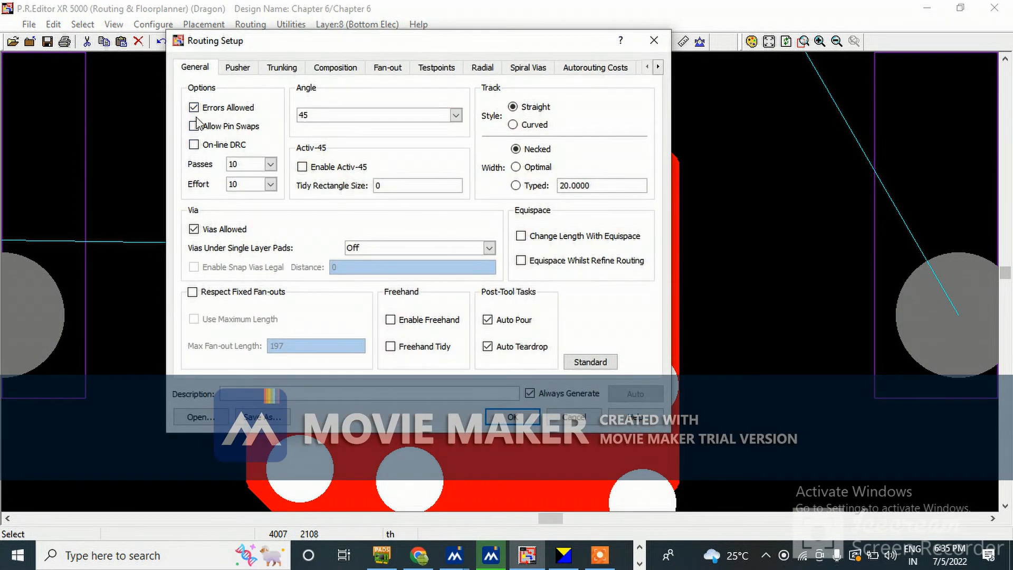
pyautogui.click(247, 67)
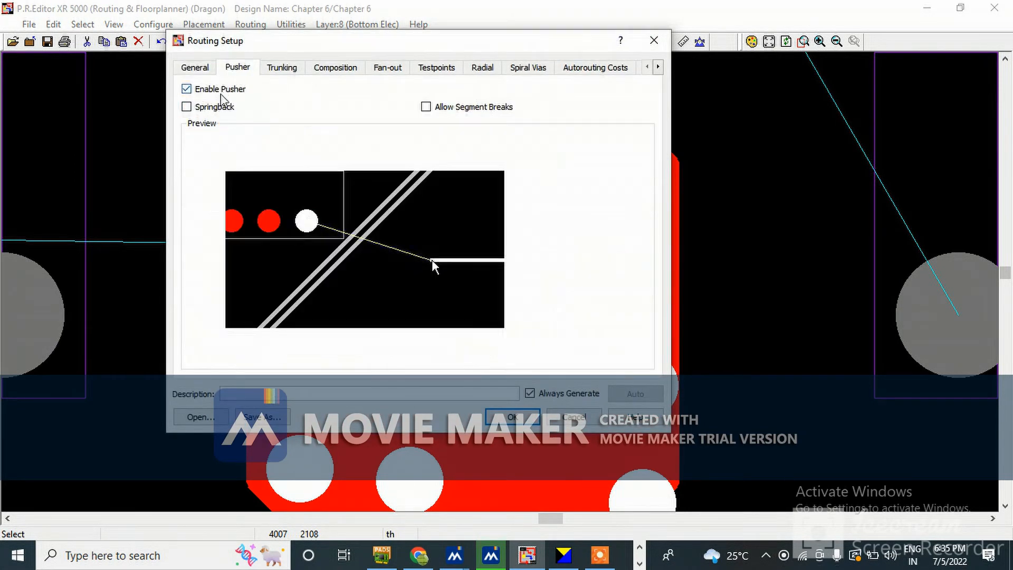
pyautogui.click(187, 89)
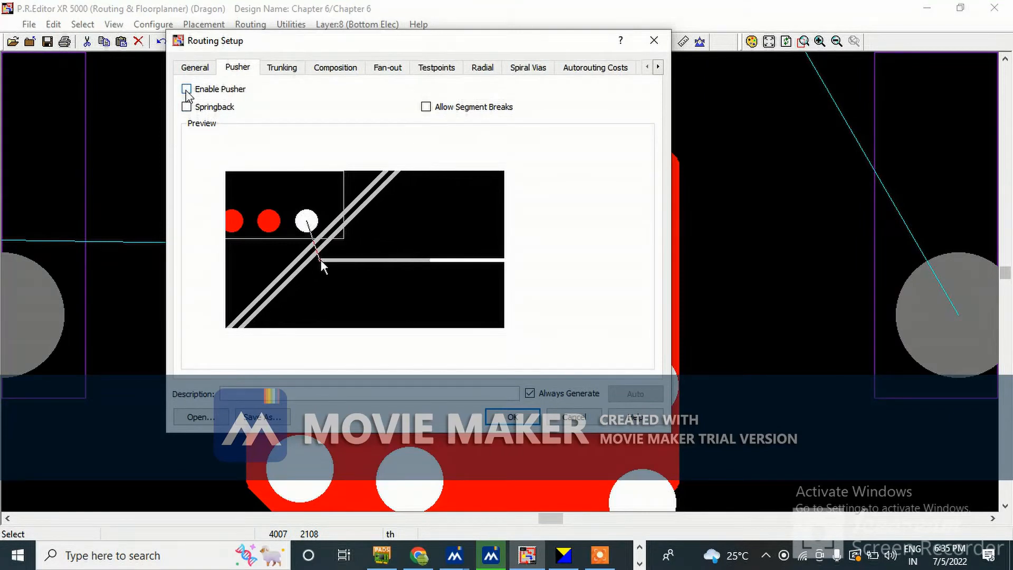
pyautogui.click(522, 419)
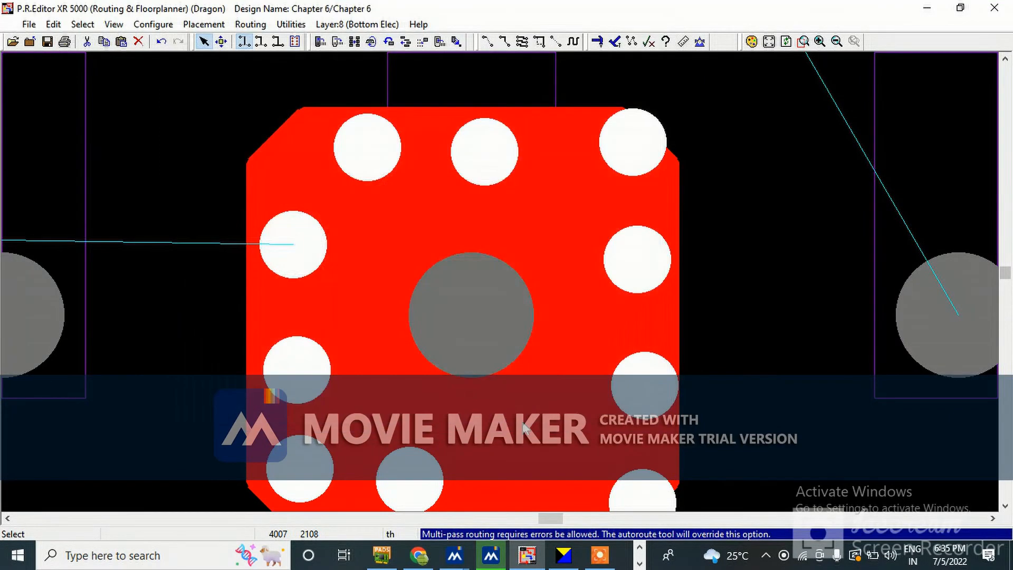
# Nudge the right-edge via upward and try to move the lower-right via inward
pyautogui.moveTo(646, 388)
pyautogui.mouseDown()
pyautogui.moveTo(633, 382)
pyautogui.moveTo(646, 345)
pyautogui.moveTo(641, 372)
pyautogui.mouseUp()
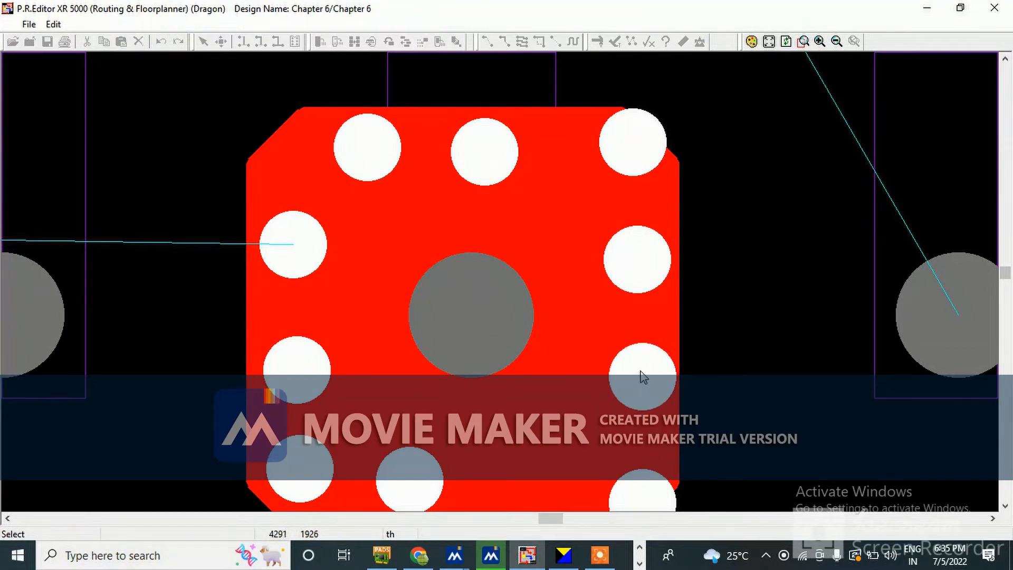
pyautogui.moveTo(644, 492); pyautogui.dragTo(532, 462)
pyautogui.moveTo(642, 489); pyautogui.dragTo(560, 469)
pyautogui.click(537, 266)
pyautogui.click(461, 337)
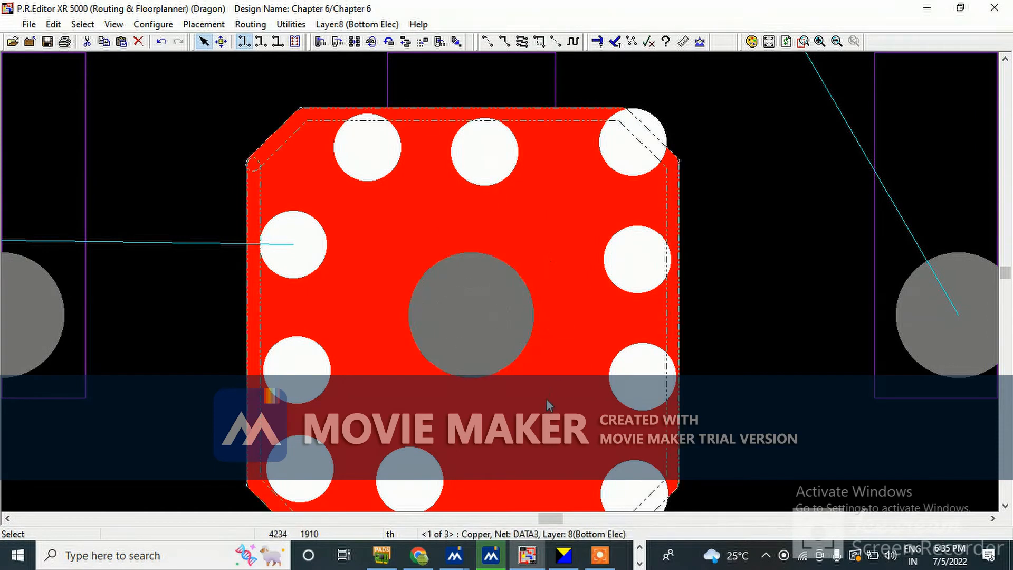
pyautogui.scroll(-2, 479, 200)
pyautogui.scroll(2, 480, 200)
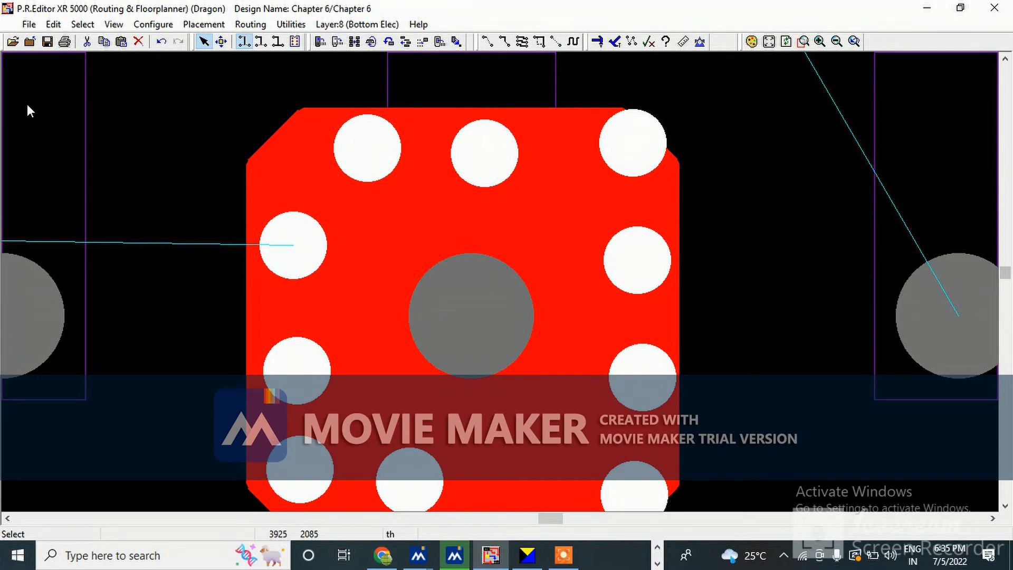
# Exit PREditor XR and accept the import options to bring the routed design back into CADSTAR
pyautogui.click(29, 24)
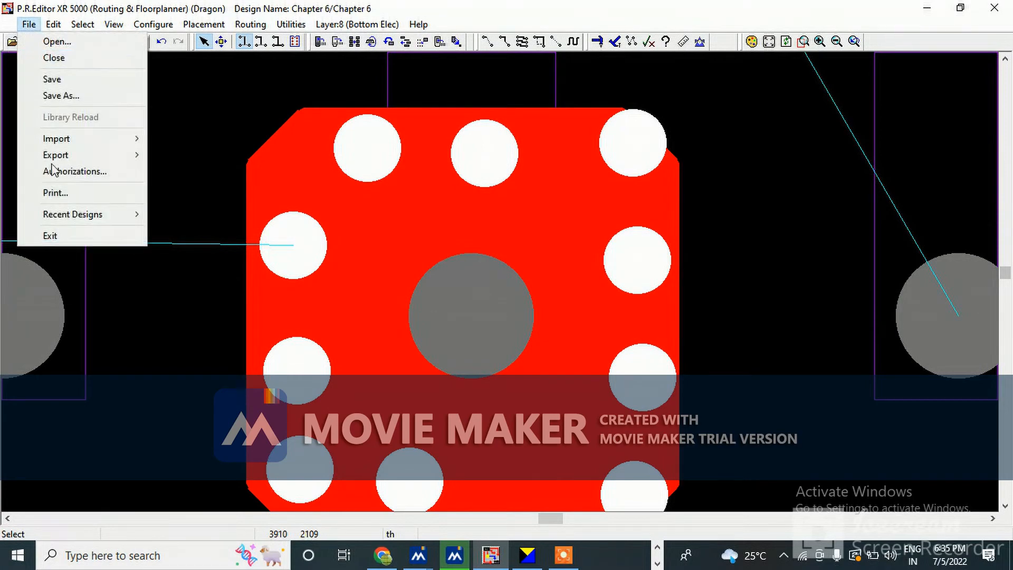
pyautogui.click(54, 239)
pyautogui.click(423, 292)
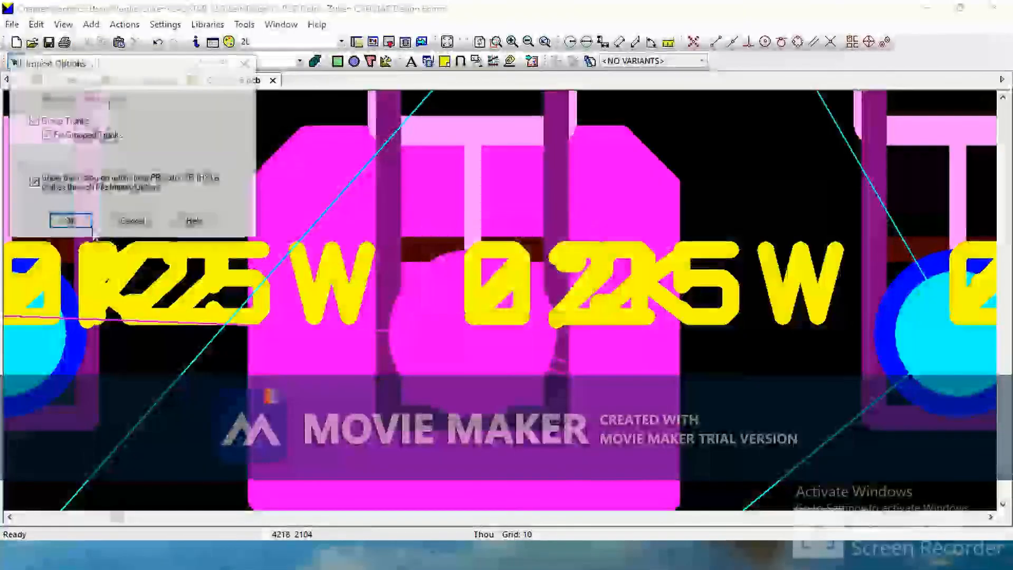
pyautogui.click(72, 221)
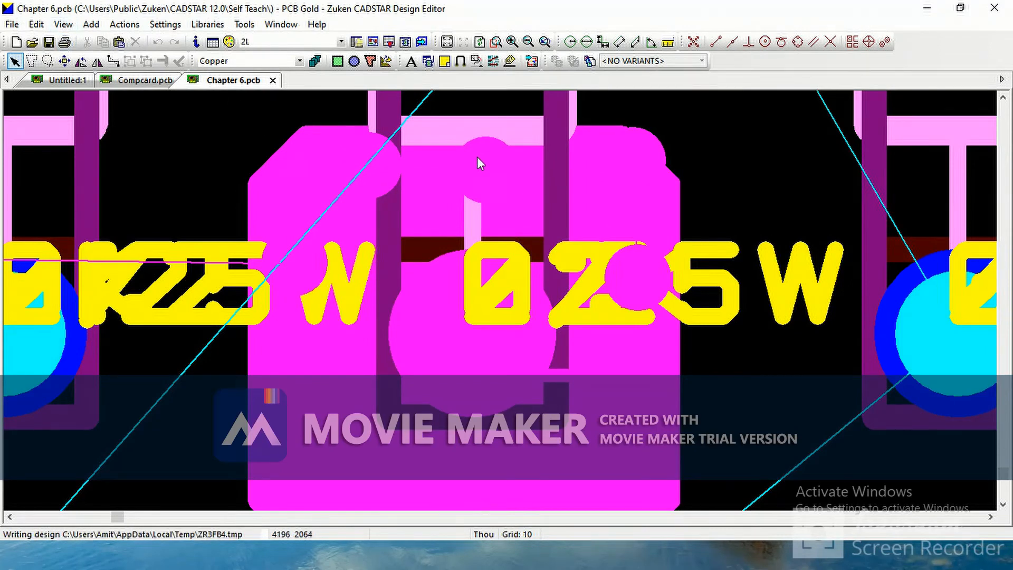
pyautogui.click(37, 24)
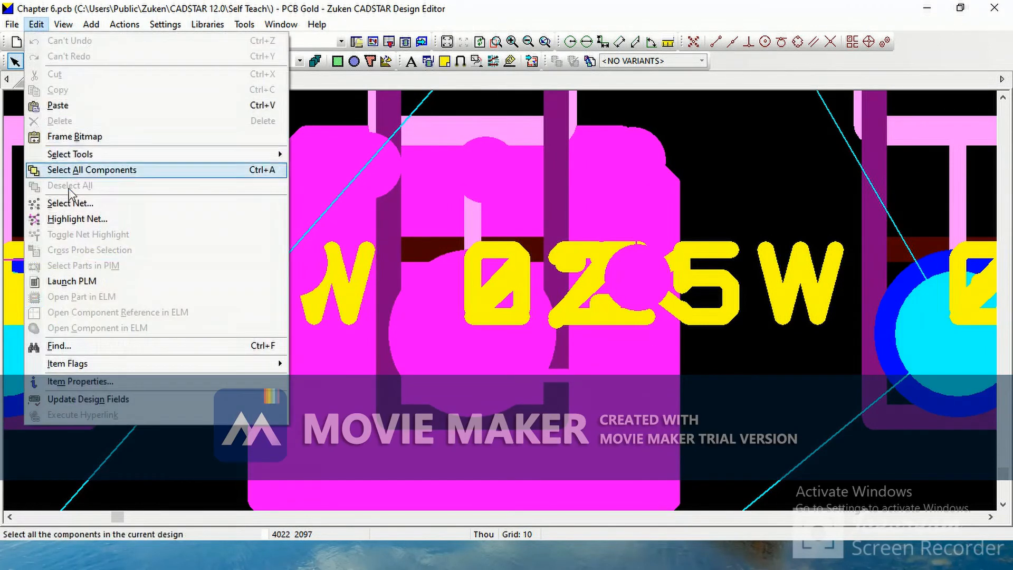
pyautogui.click(78, 219)
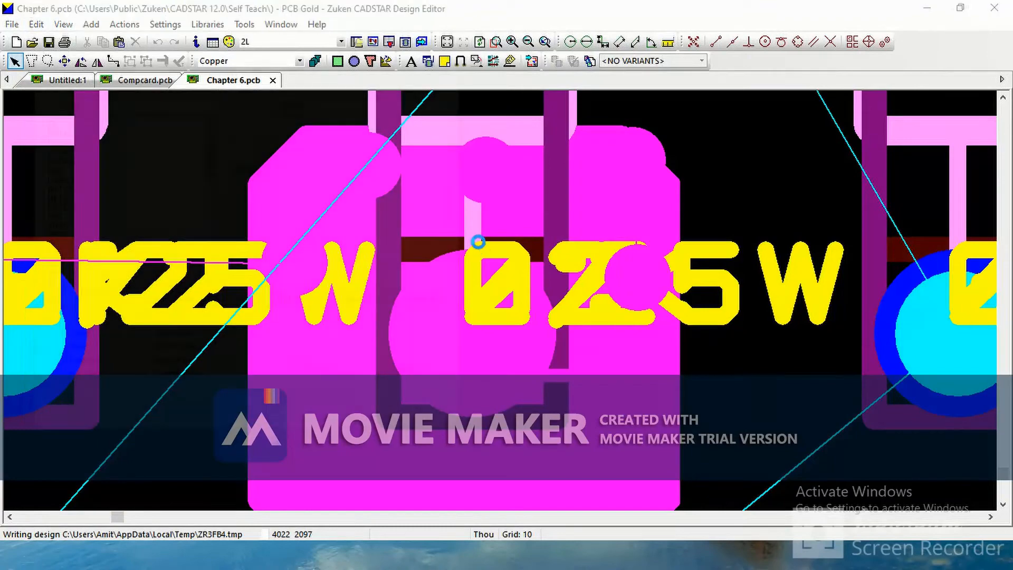
pyautogui.click(297, 111)
pyautogui.doubleClick(295, 109)
pyautogui.doubleClick(294, 101)
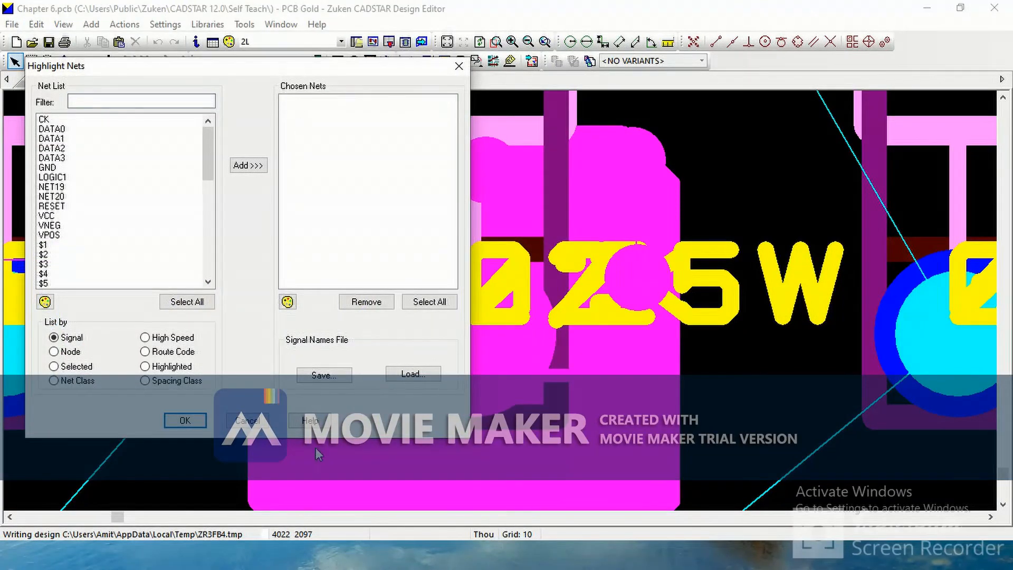
pyautogui.click(185, 421)
# Set the grid to 5 and move the polygon's left-edge stitching via slightly upward
pyautogui.scroll(-3, 489, 340)
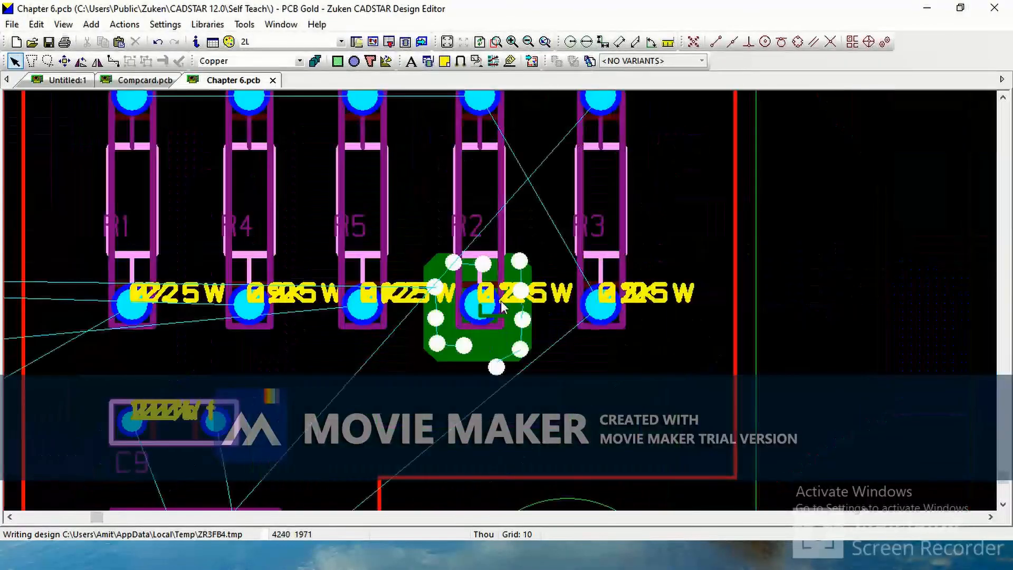
pyautogui.scroll(3, 501, 300)
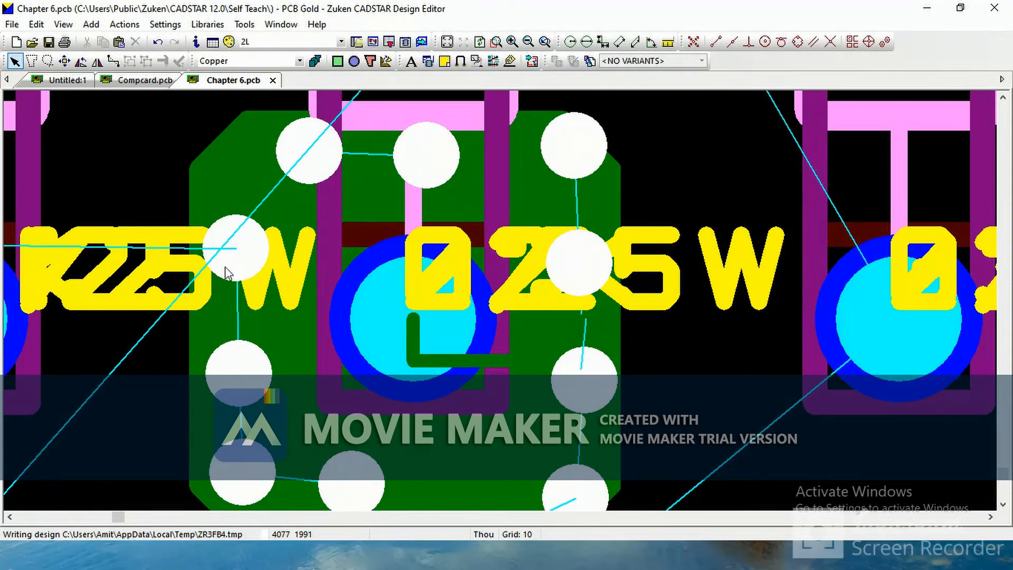
pyautogui.moveTo(245, 378)
pyautogui.mouseDown()
pyautogui.moveTo(232, 349)
pyautogui.moveTo(245, 375)
pyautogui.mouseUp()
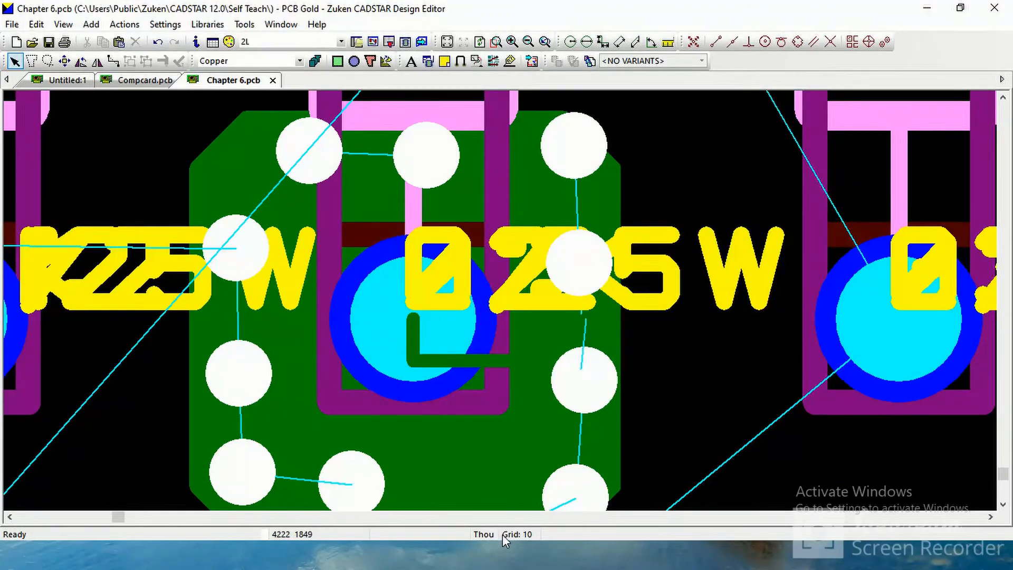
pyautogui.write('G 5')
pyautogui.press('Return')
pyautogui.moveTo(240, 388); pyautogui.dragTo(238, 353)
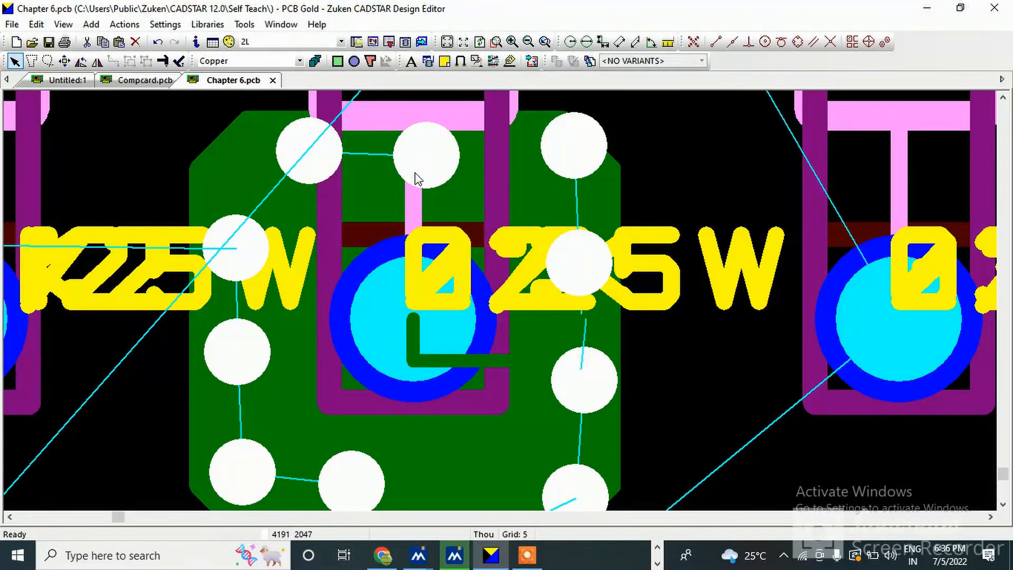
pyautogui.click(668, 180)
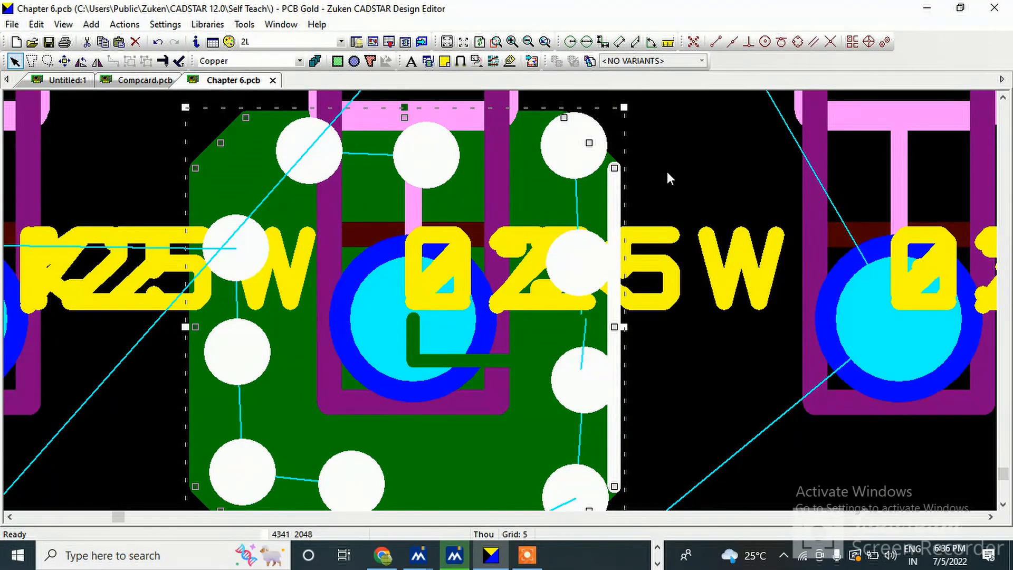
pyautogui.click(528, 556)
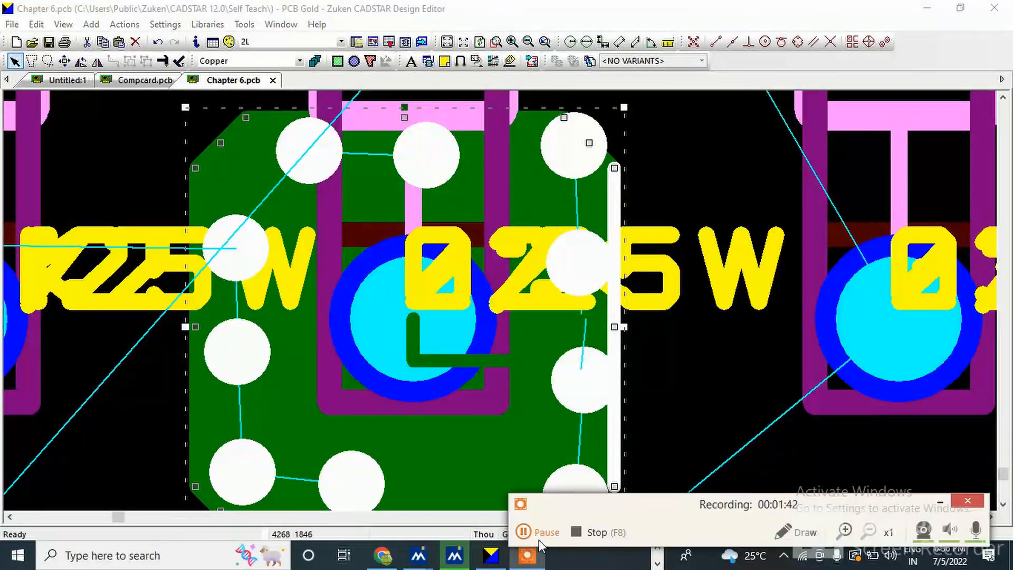